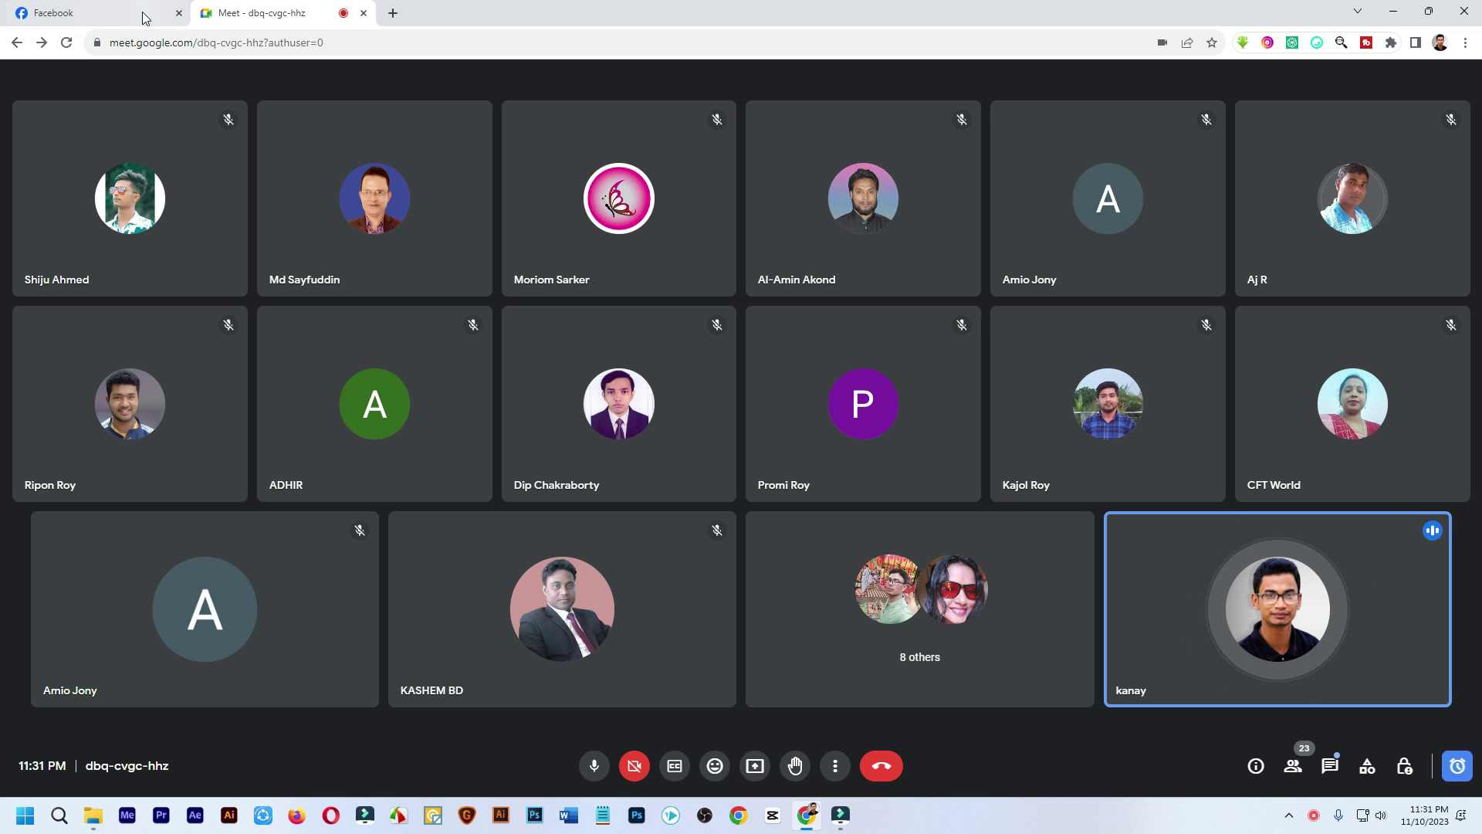
Step: Present the entire screen to the participants of the video meeting
{"action": "left_click", "coordinate": [755, 765]}
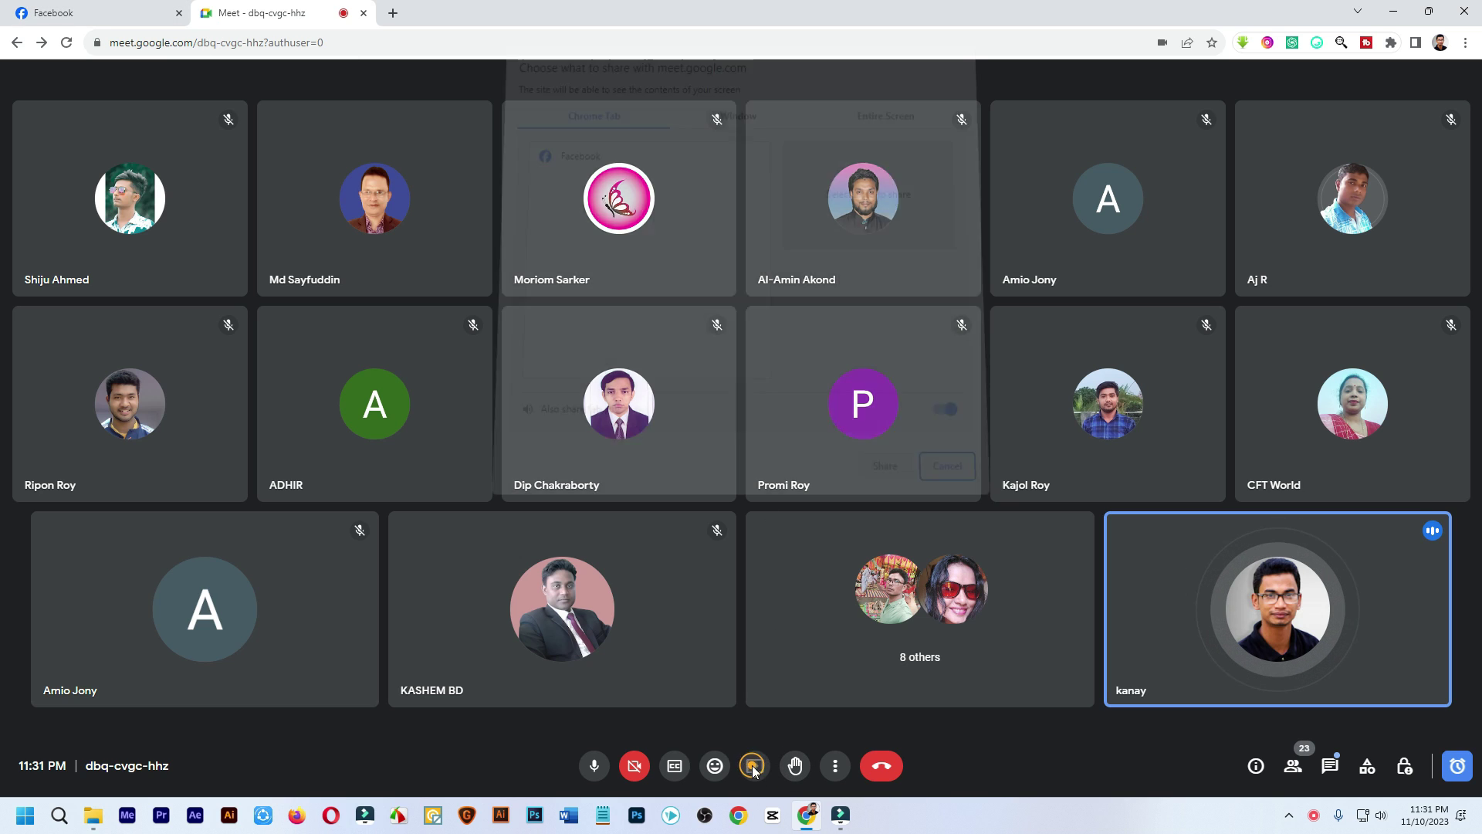
{"action": "left_click", "coordinate": [872, 128]}
{"action": "left_click", "coordinate": [551, 234]}
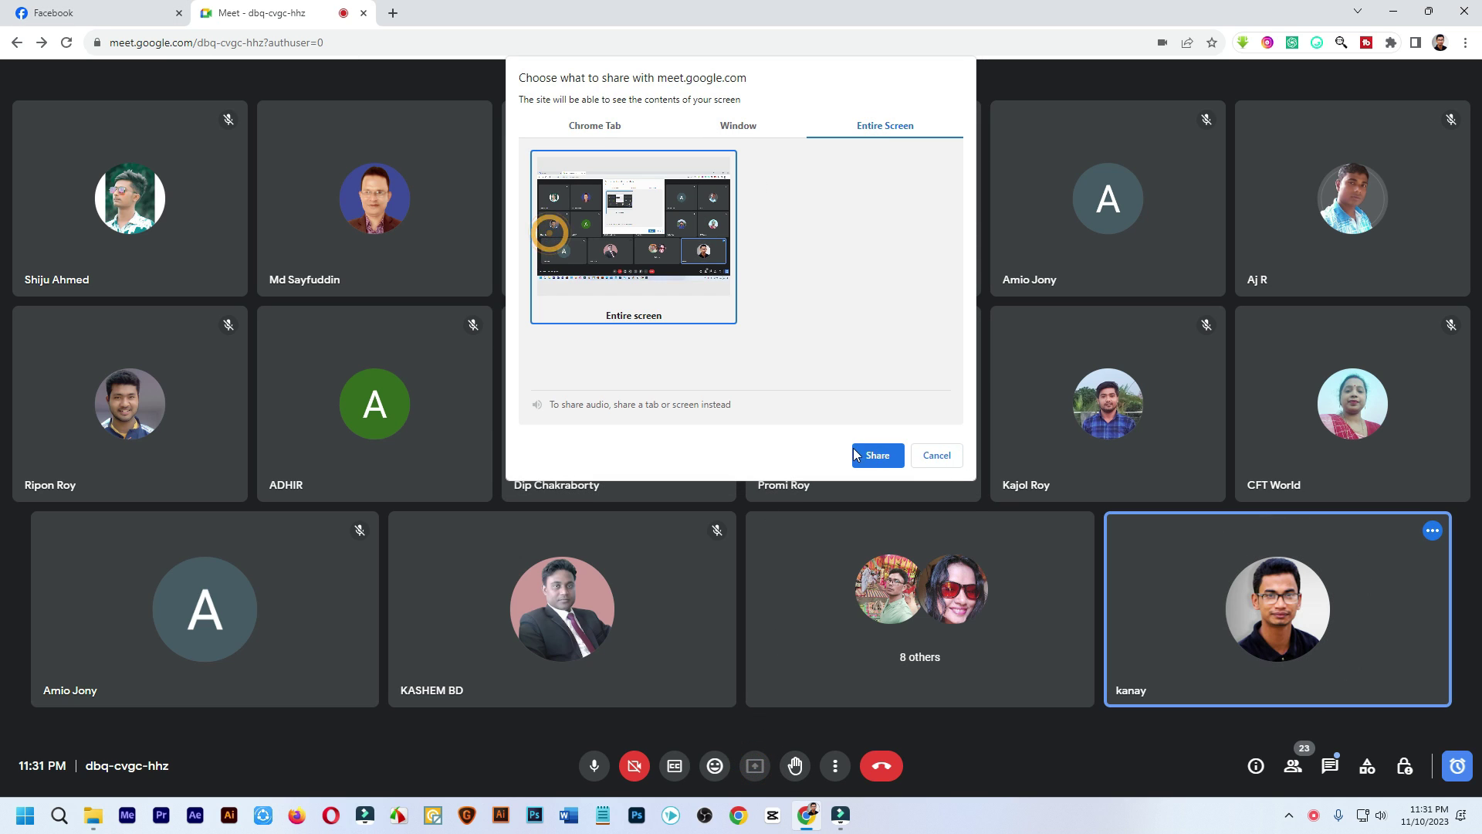
{"action": "left_click", "coordinate": [864, 455]}
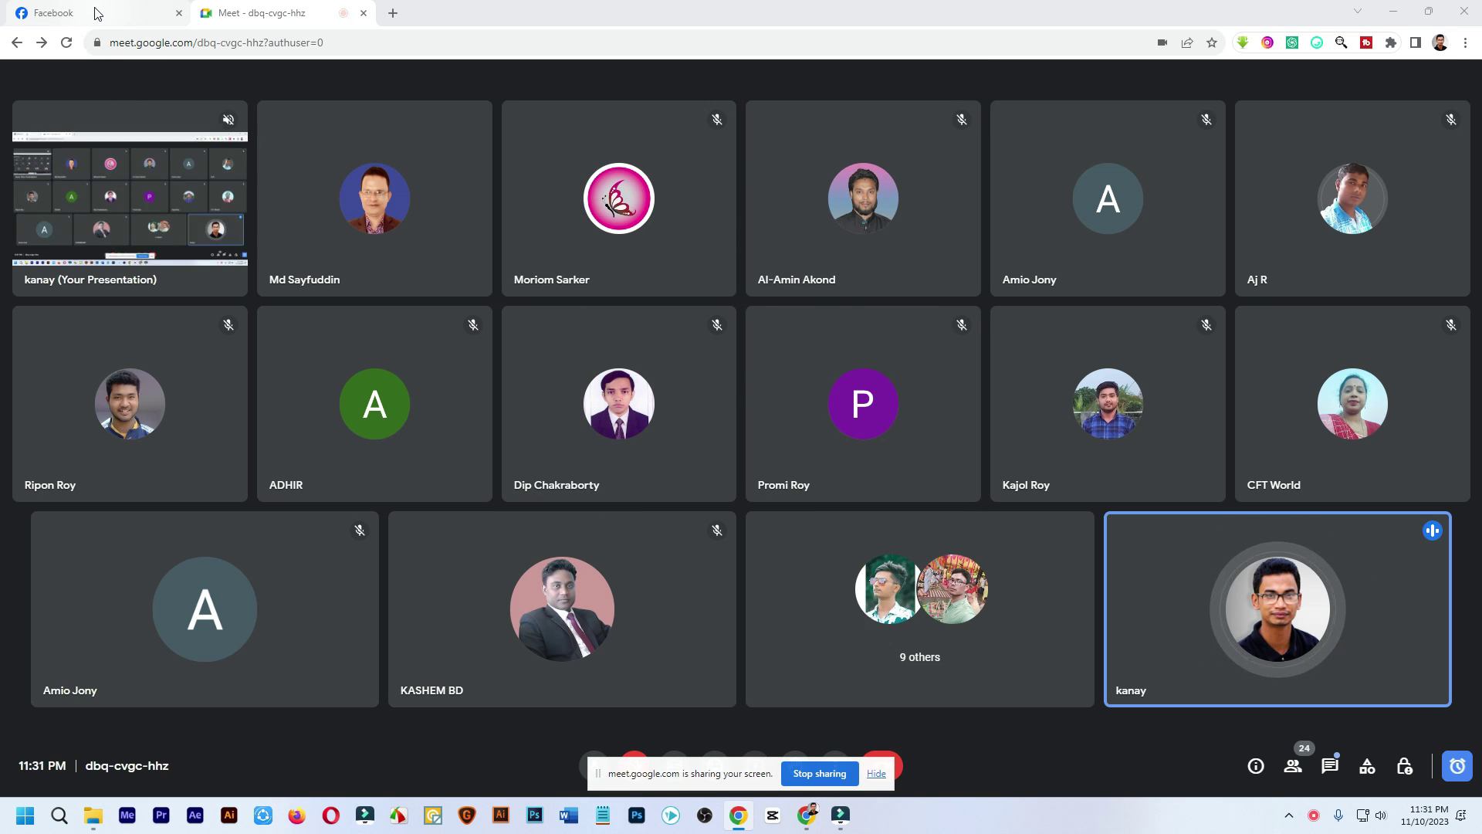
Step: Switch to Facebook, minimize the open group chat and show the Pages you manage
{"action": "left_click", "coordinate": [97, 13]}
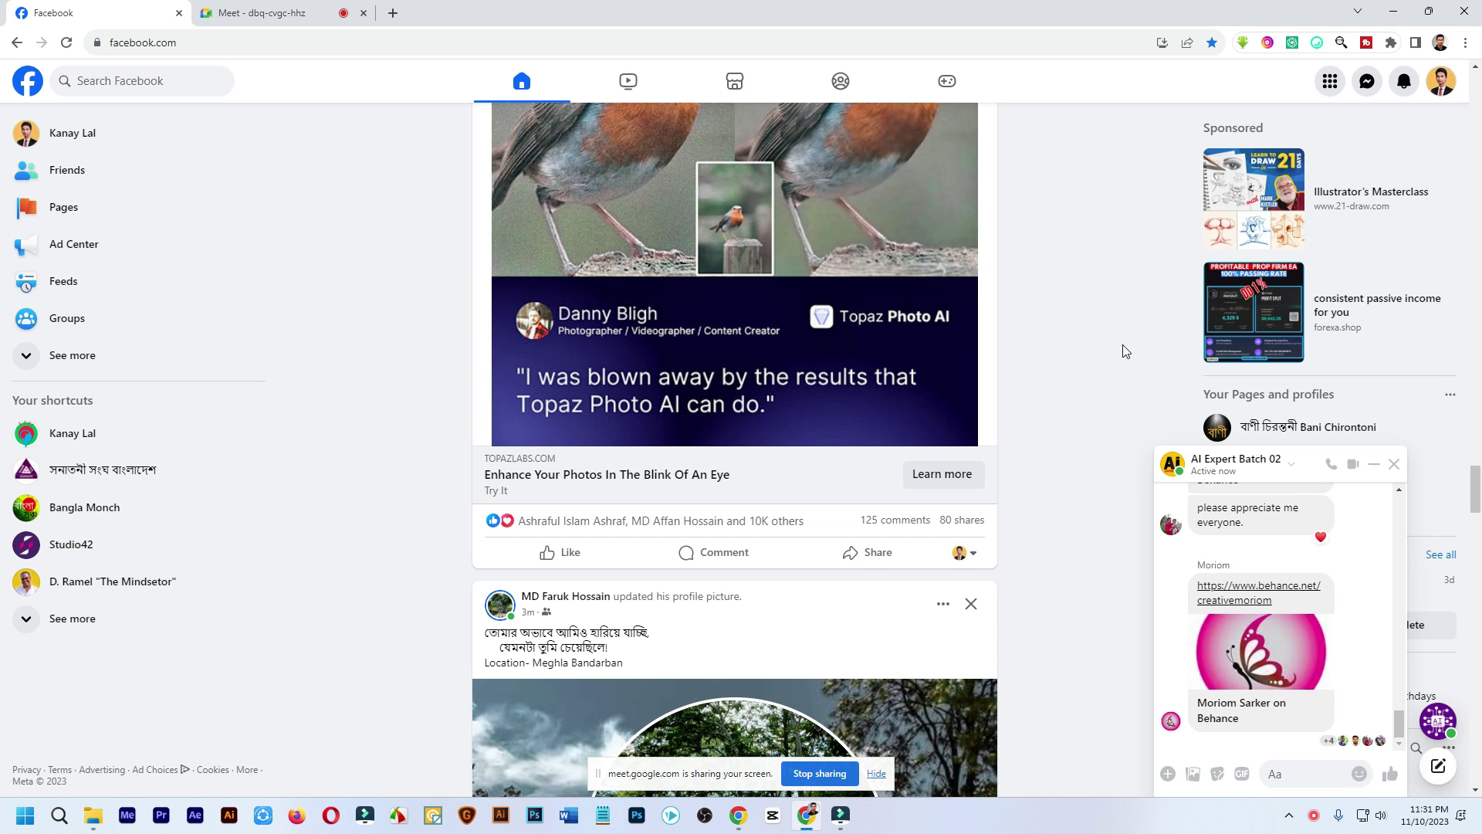
{"action": "left_click", "coordinate": [1379, 463]}
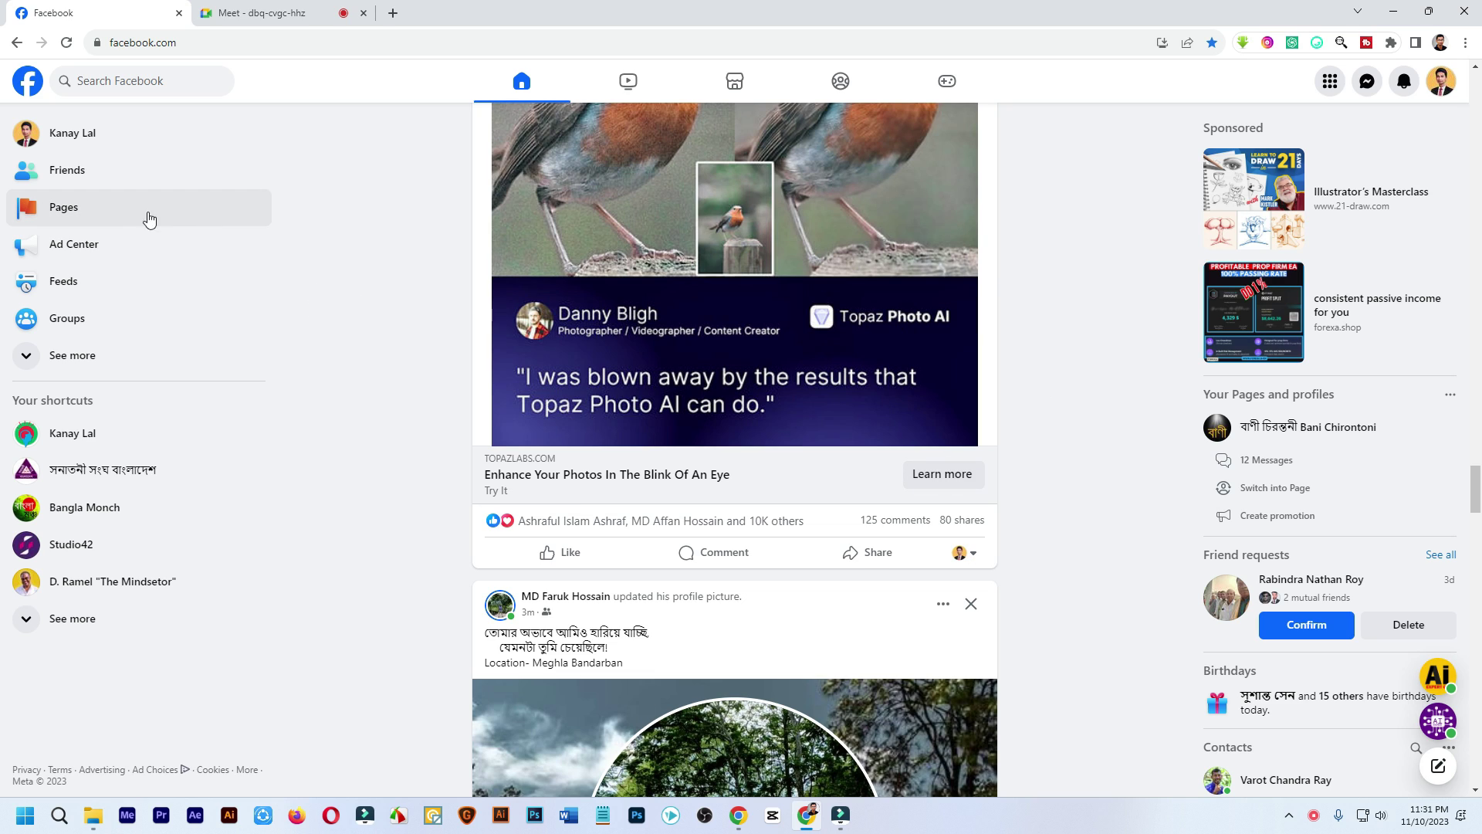
{"action": "left_click", "coordinate": [66, 214]}
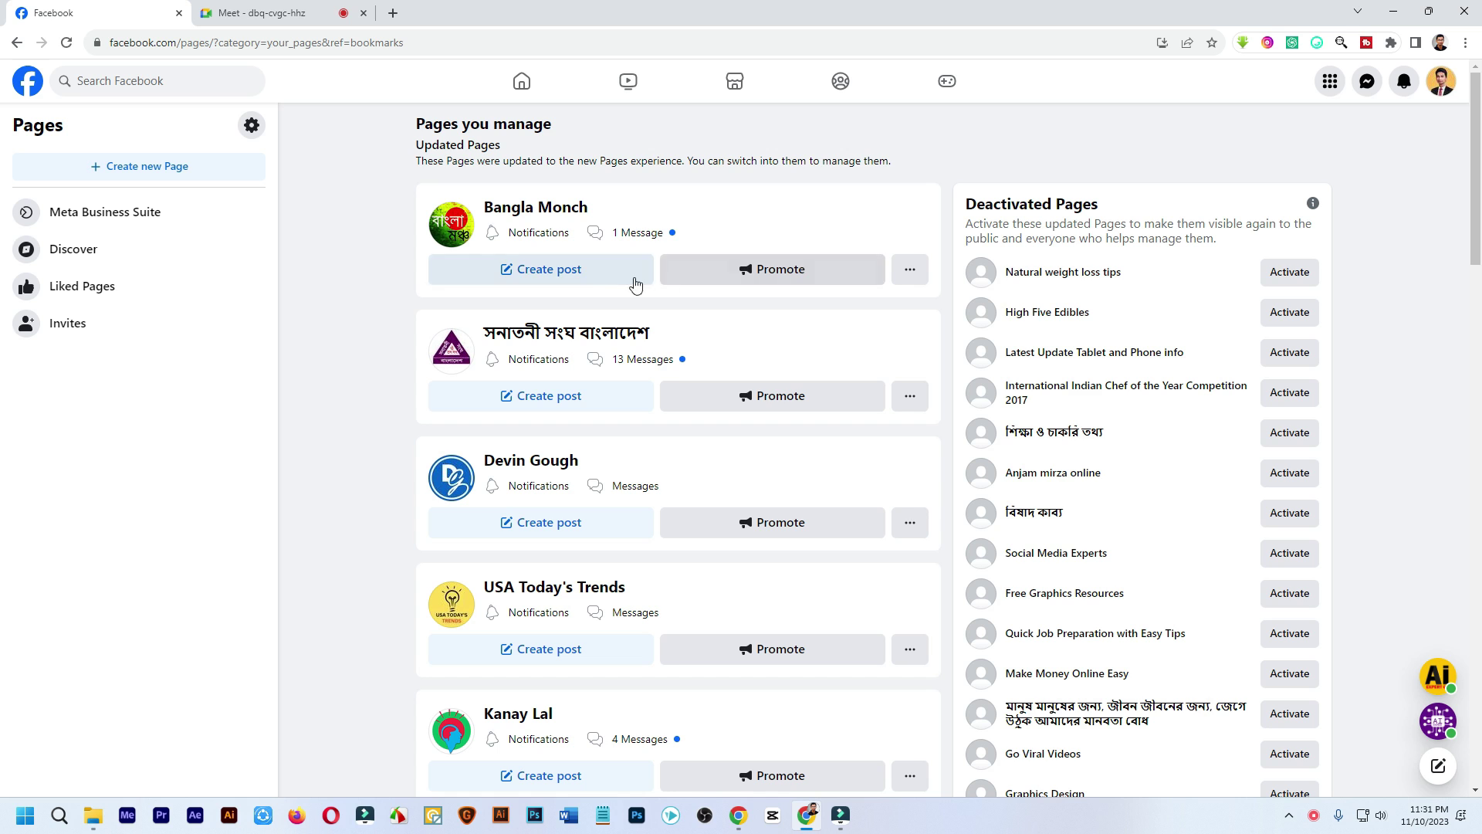
Step: Look through the list of managed Pages
{"action": "scroll", "coordinate": [562, 463], "scroll_direction": "down", "scroll_amount": 20}
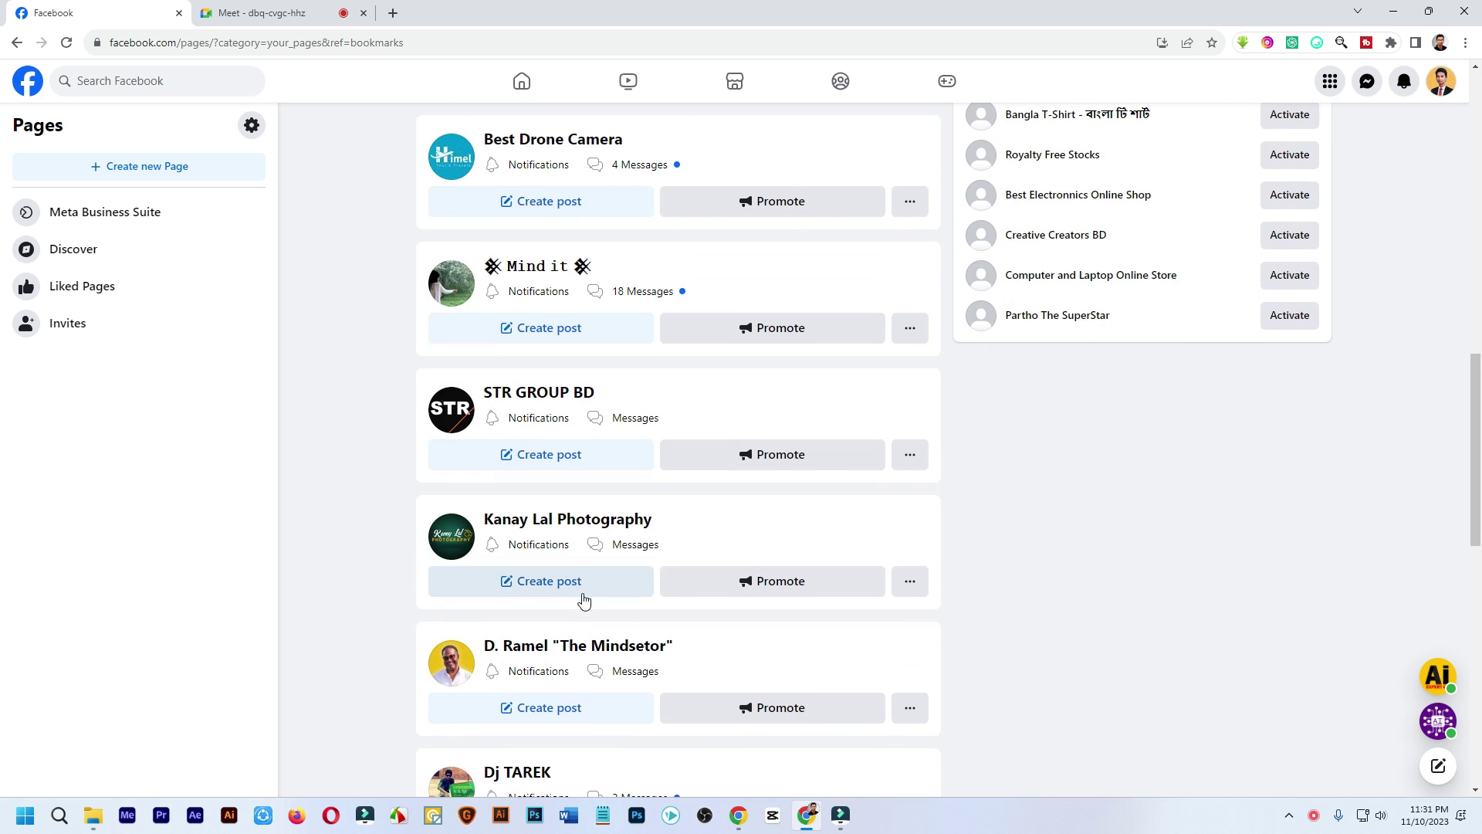
{"action": "scroll", "coordinate": [596, 643], "scroll_direction": "up", "scroll_amount": 20}
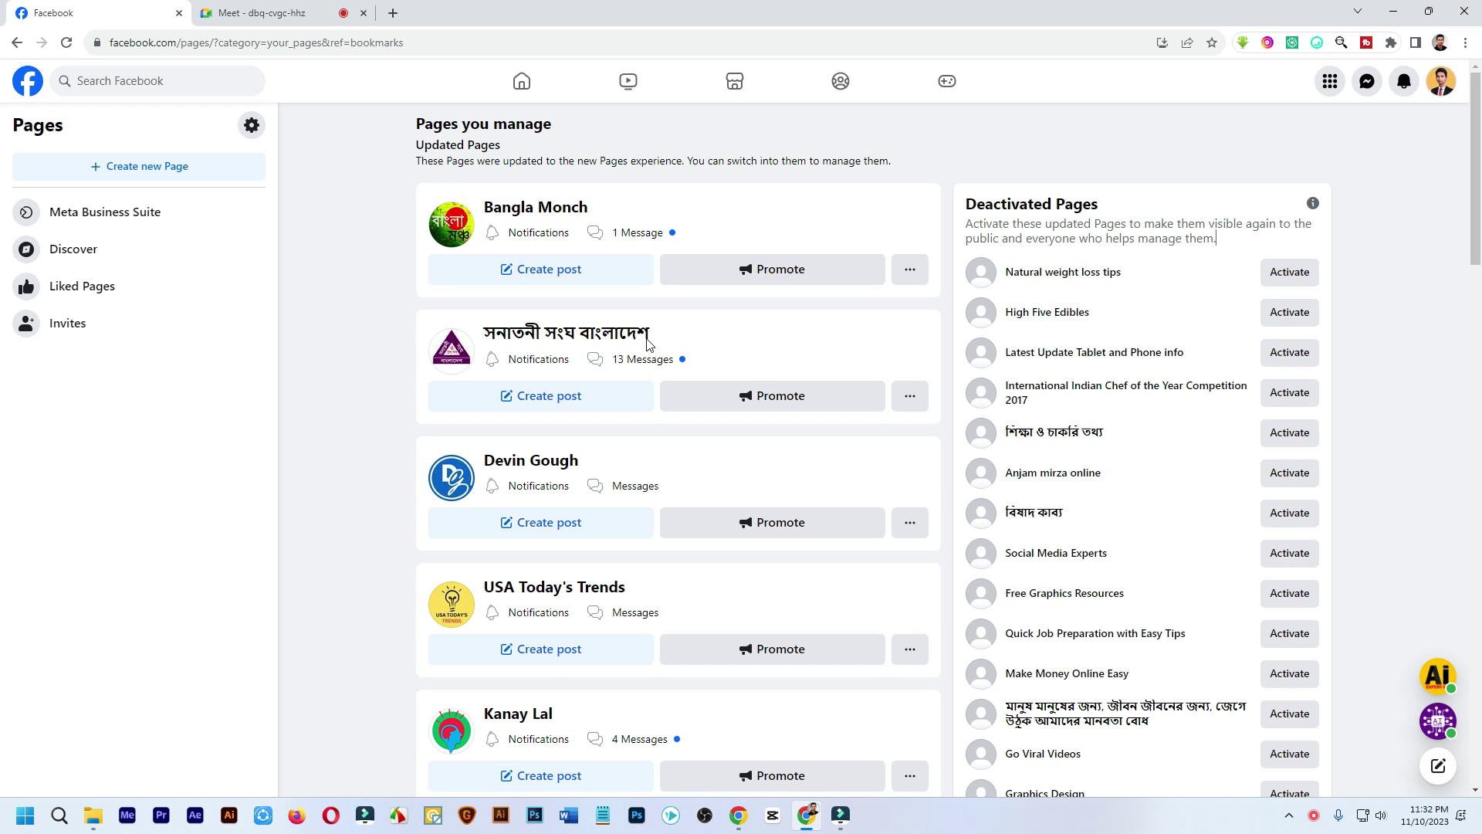
{"action": "scroll", "coordinate": [651, 346], "scroll_direction": "down", "scroll_amount": 4}
{"action": "scroll", "coordinate": [603, 393], "scroll_direction": "up", "scroll_amount": 4}
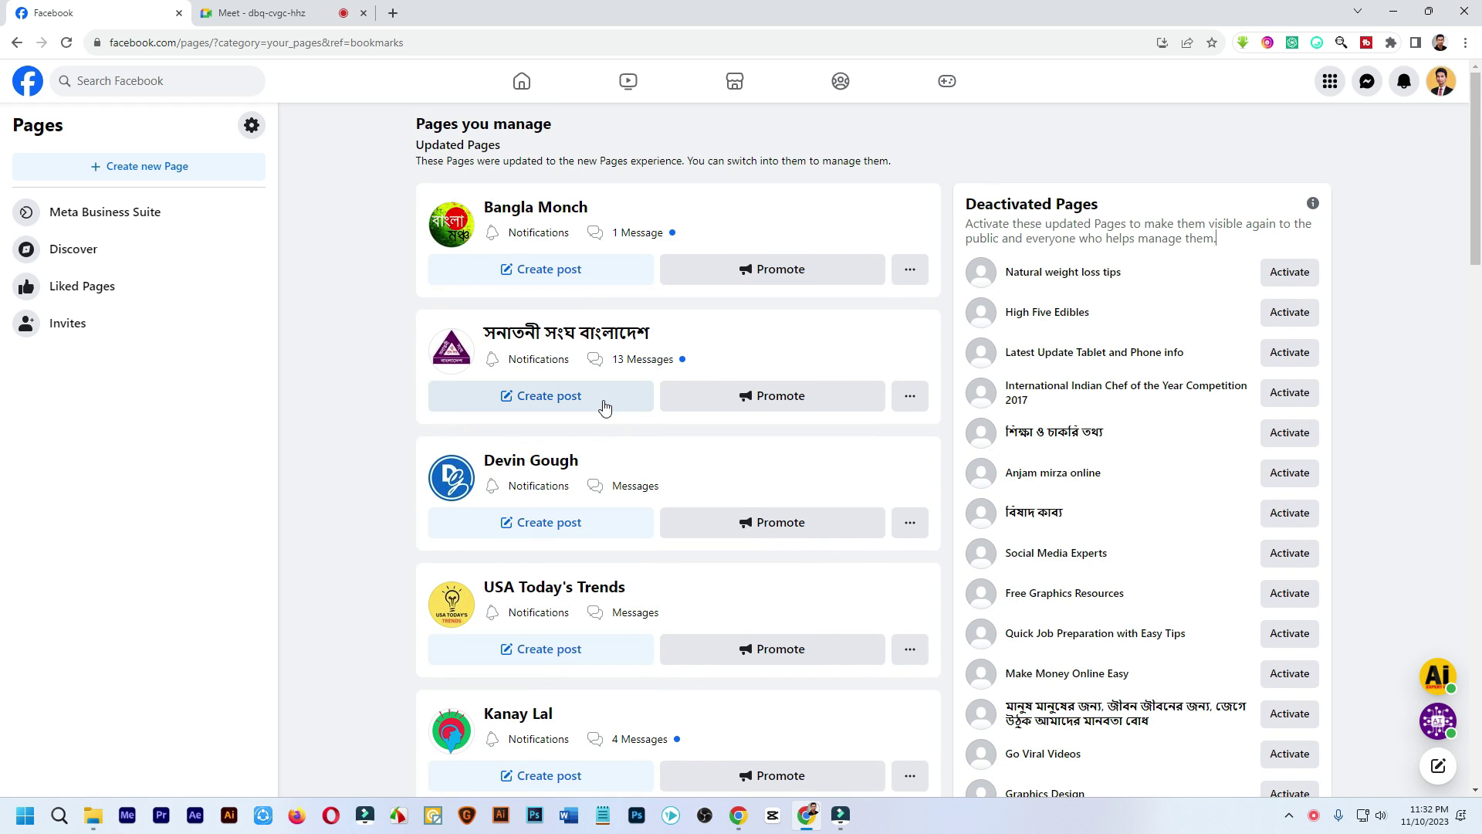
{"action": "scroll", "coordinate": [590, 475], "scroll_direction": "down", "scroll_amount": 1}
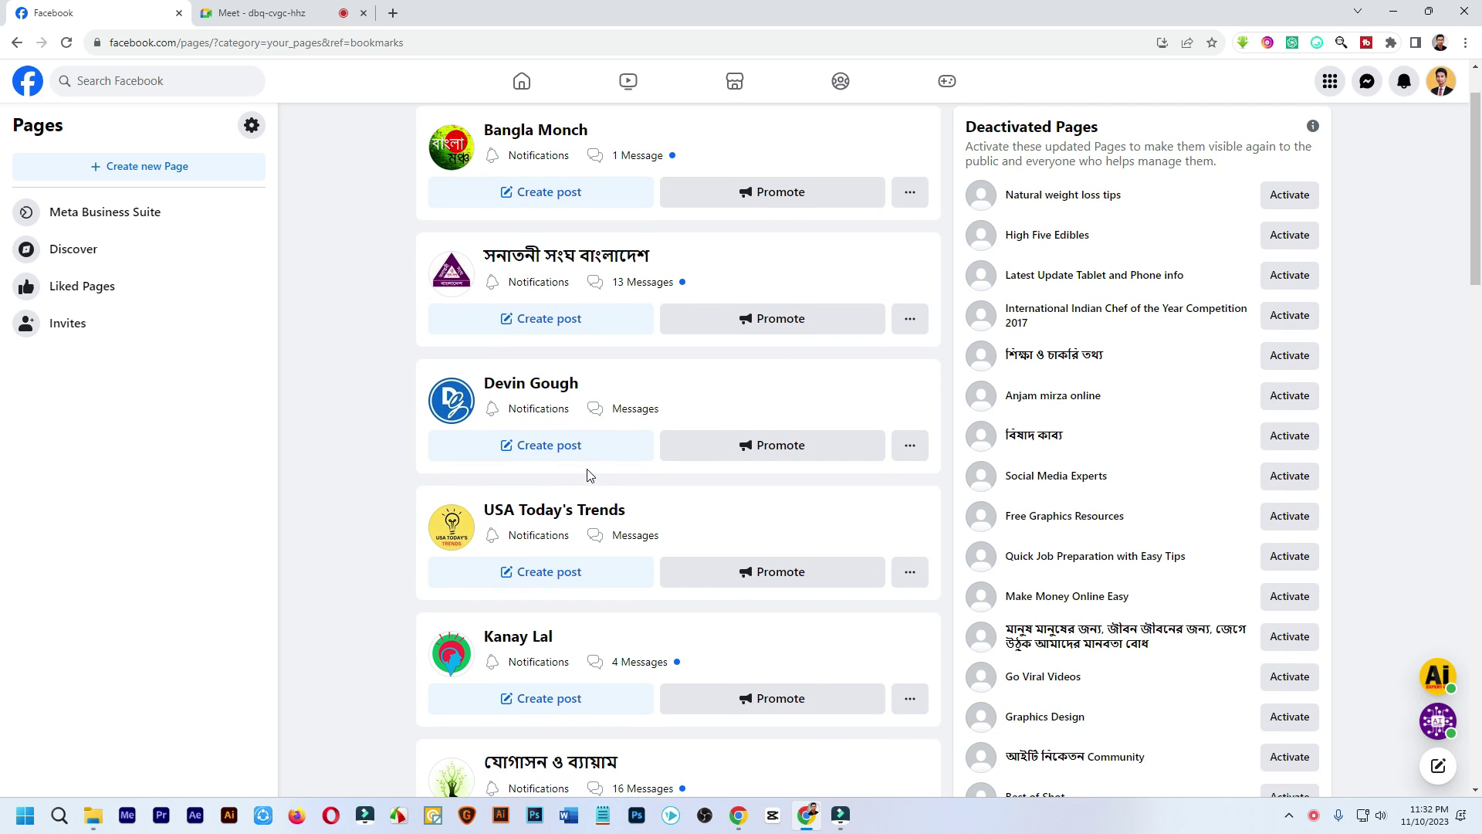
{"action": "scroll", "coordinate": [590, 475], "scroll_direction": "up", "scroll_amount": 1}
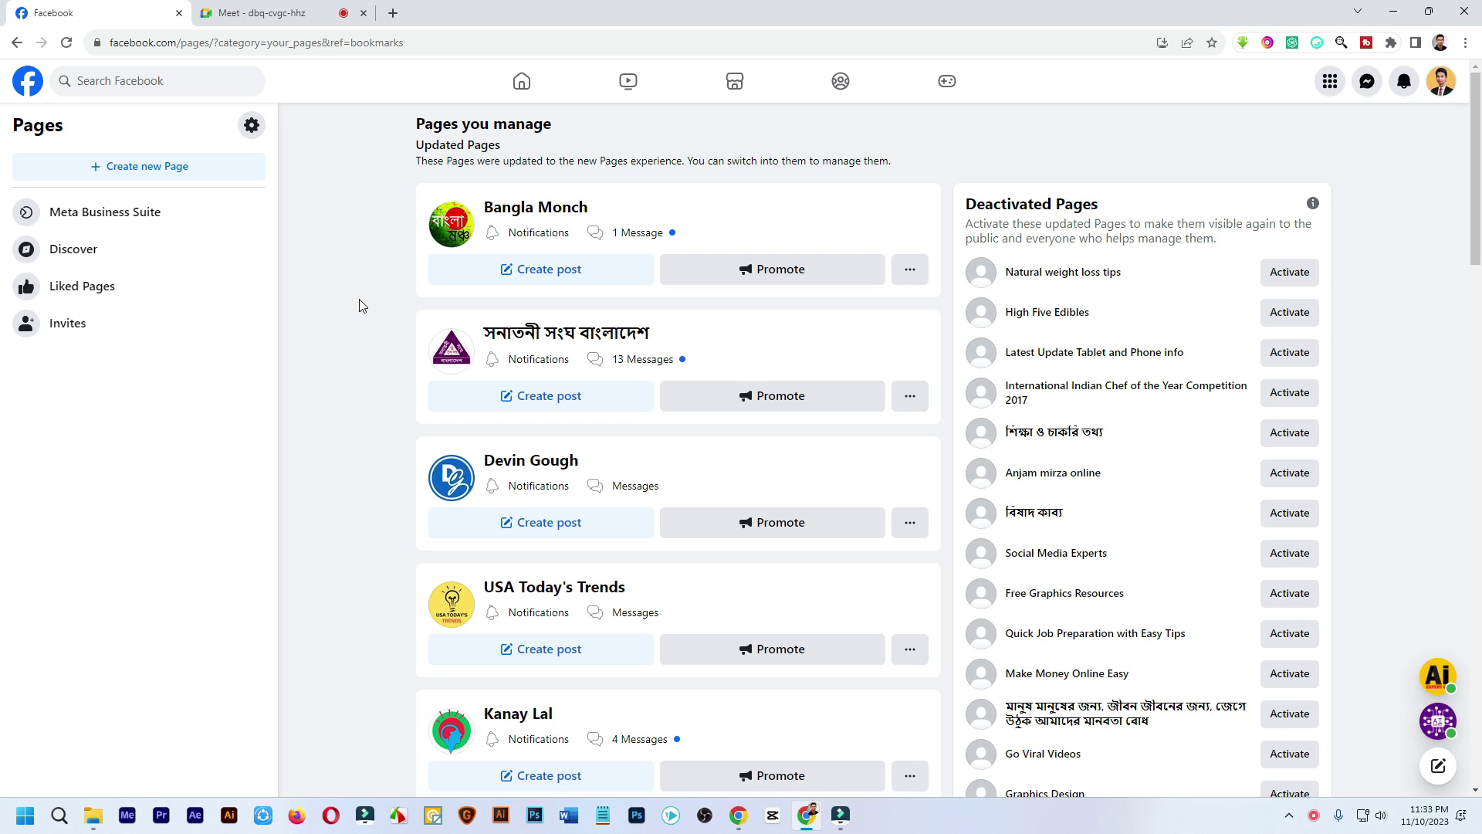
Step: Start creating a new Page and name it "Professional Graphic Design Service"
{"action": "left_click", "coordinate": [156, 168]}
{"action": "left_click", "coordinate": [139, 246]}
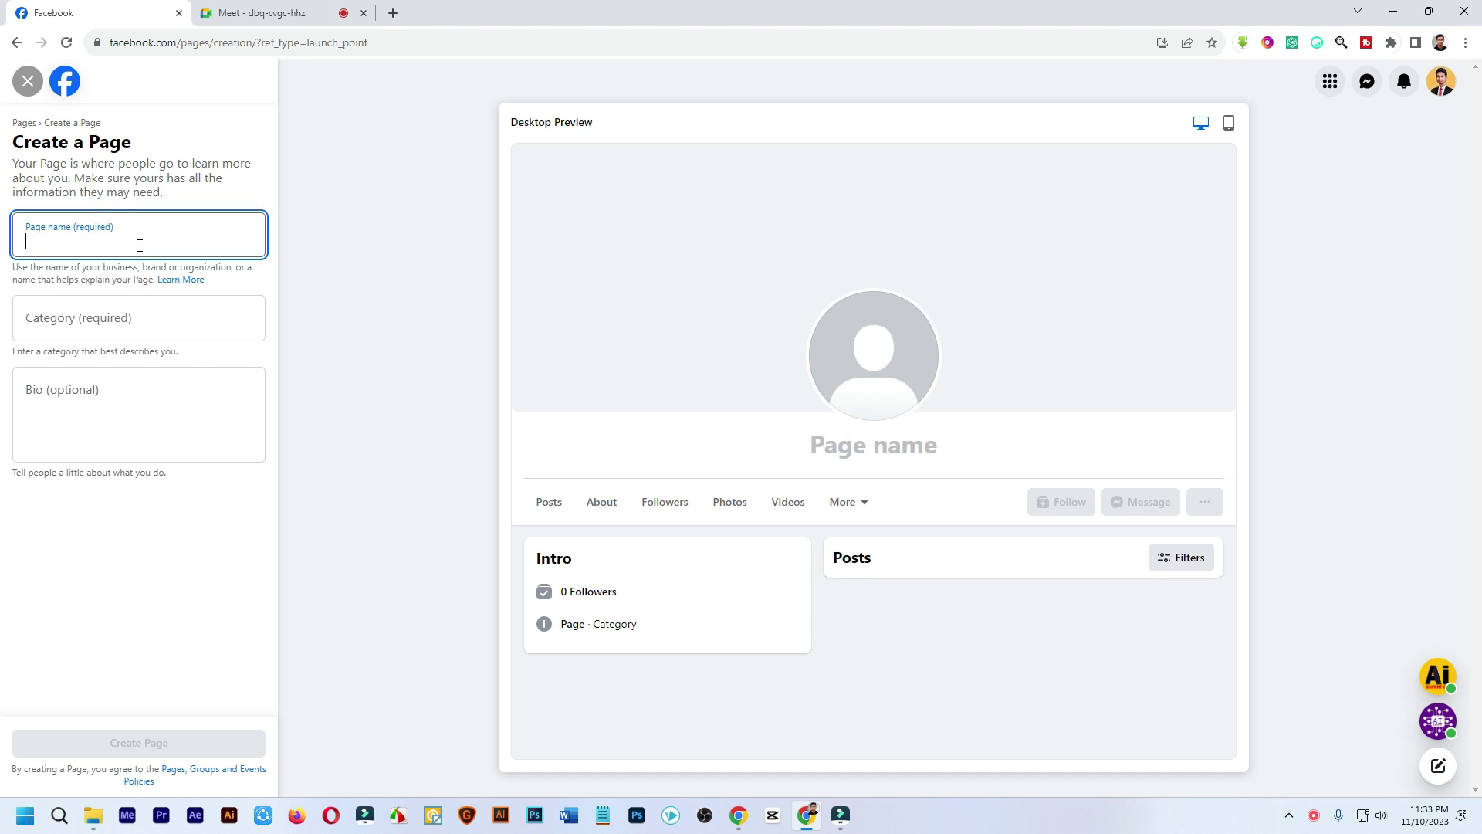
{"action": "type", "text": "Profes"}
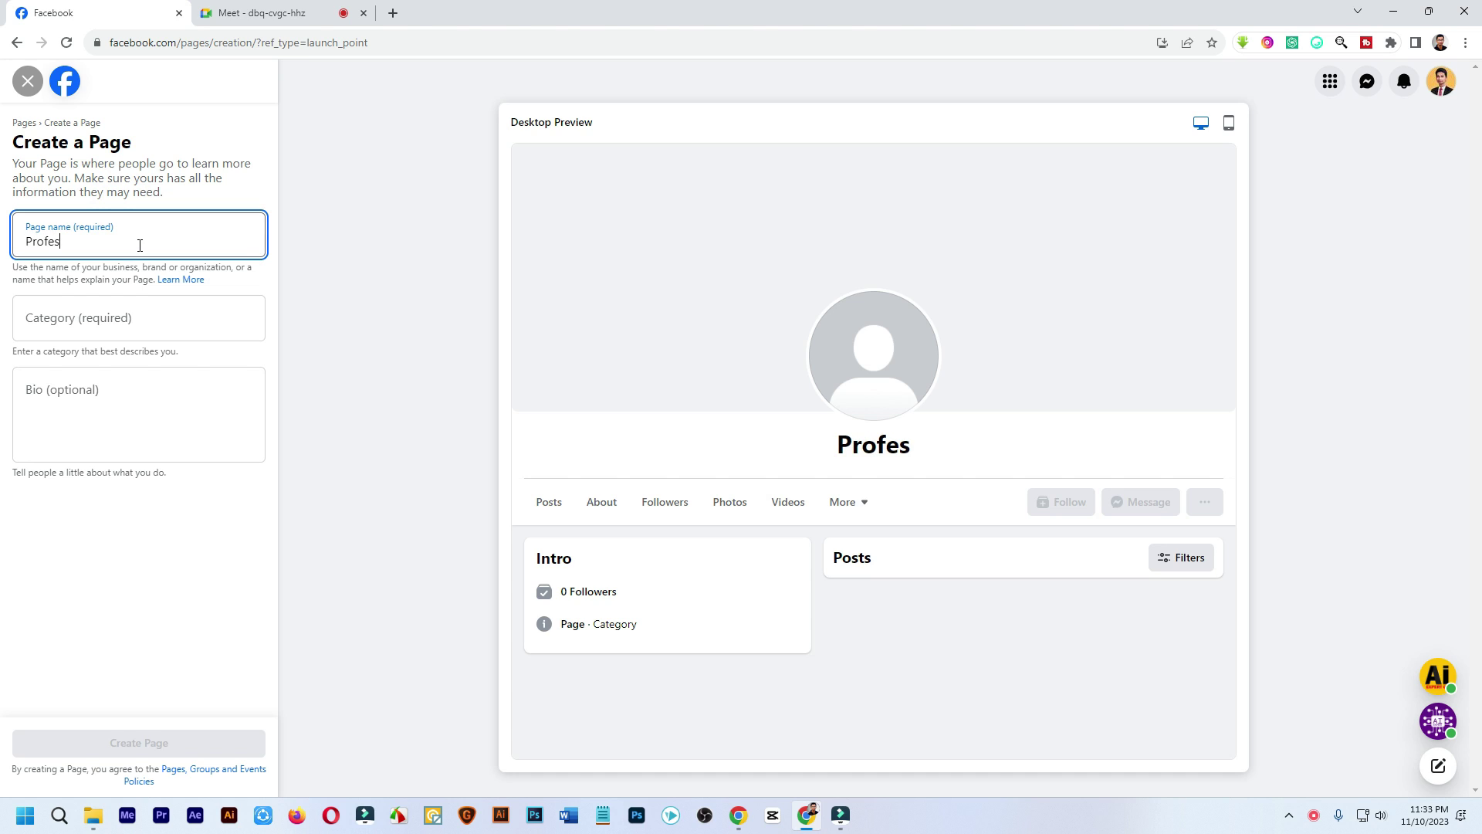
{"action": "type", "text": "sional "}
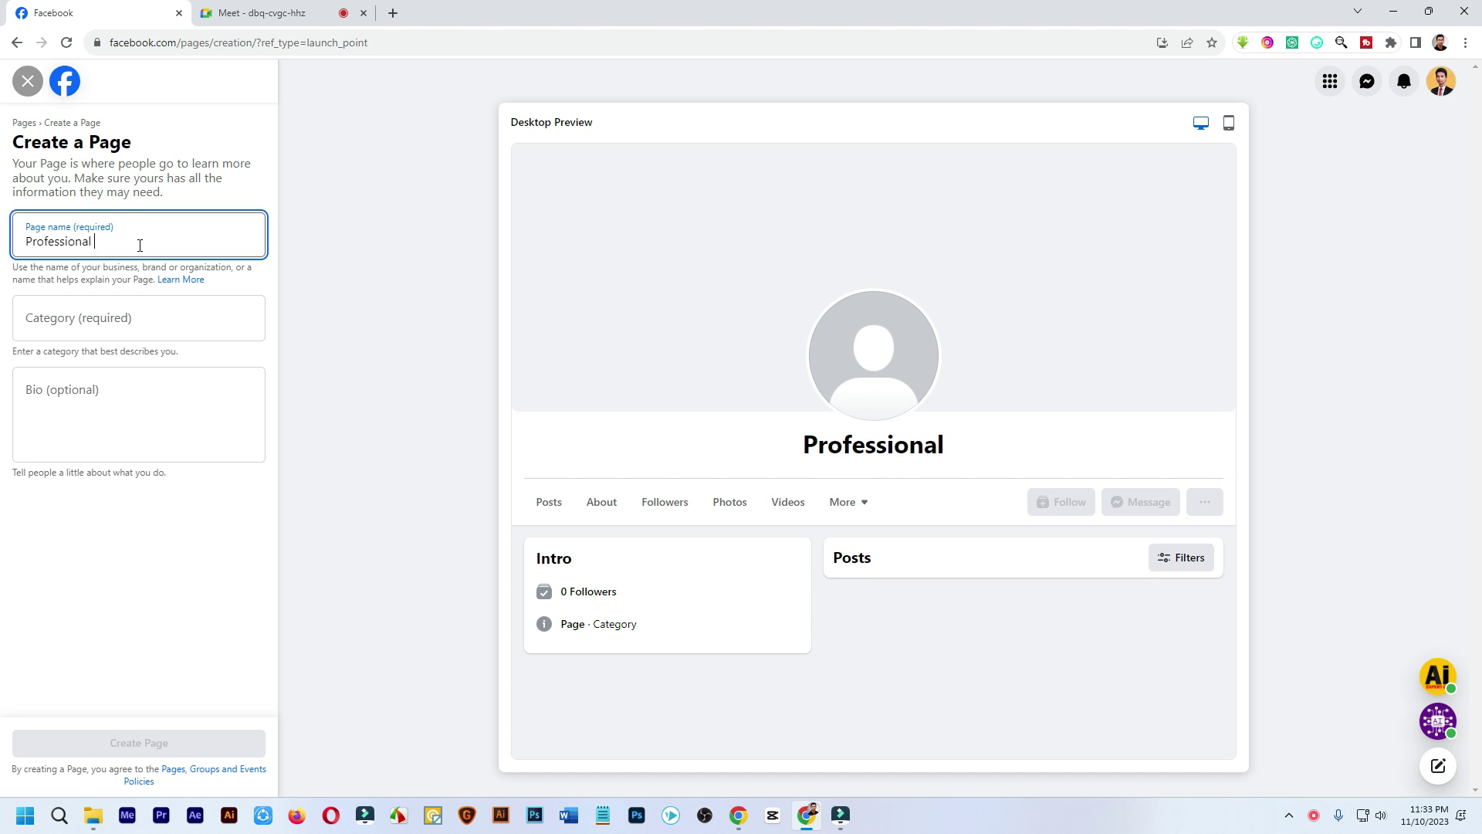
{"action": "type", "text": "Graph"}
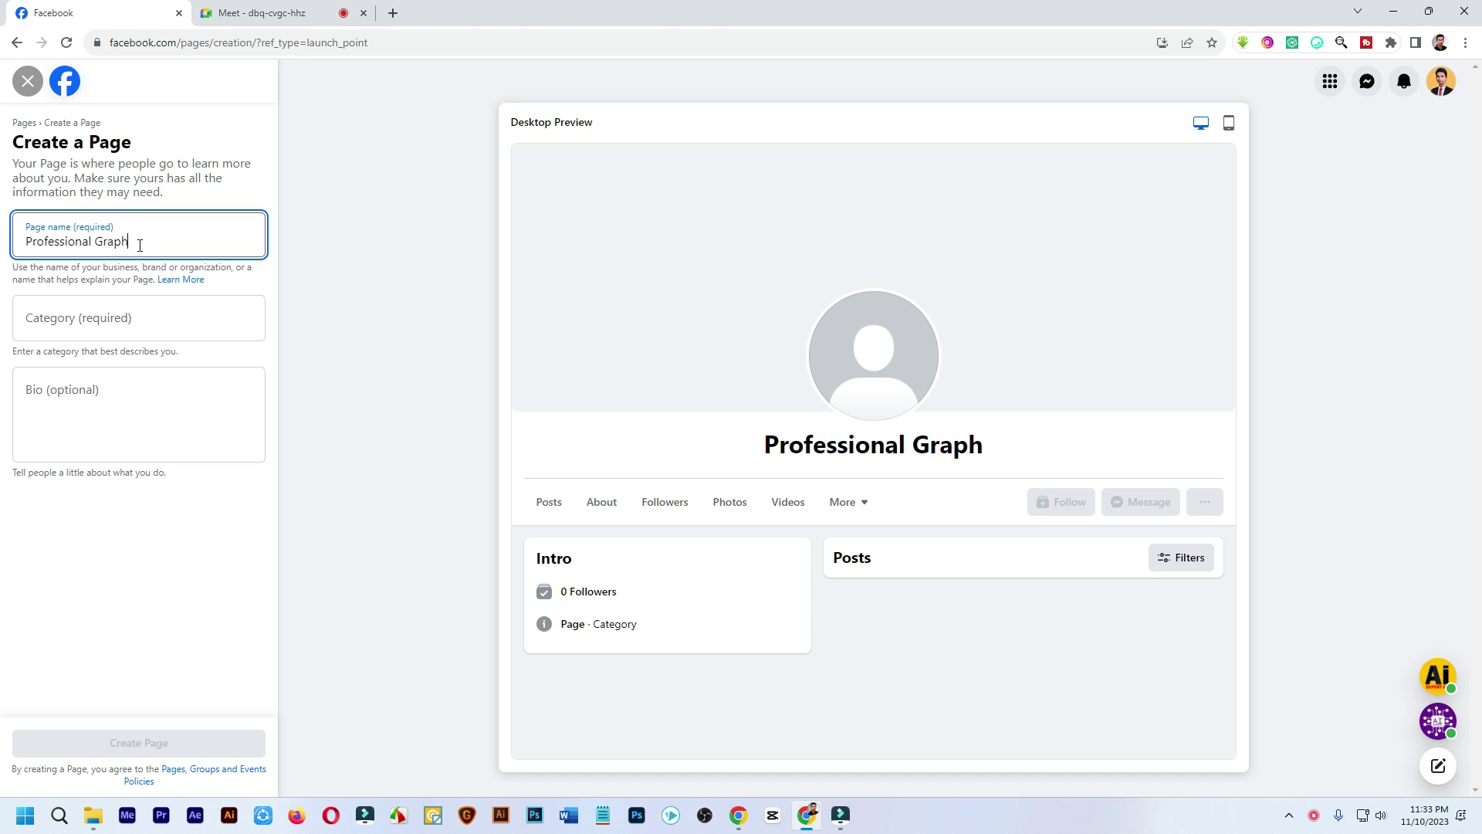
{"action": "type", "text": "ics Design"}
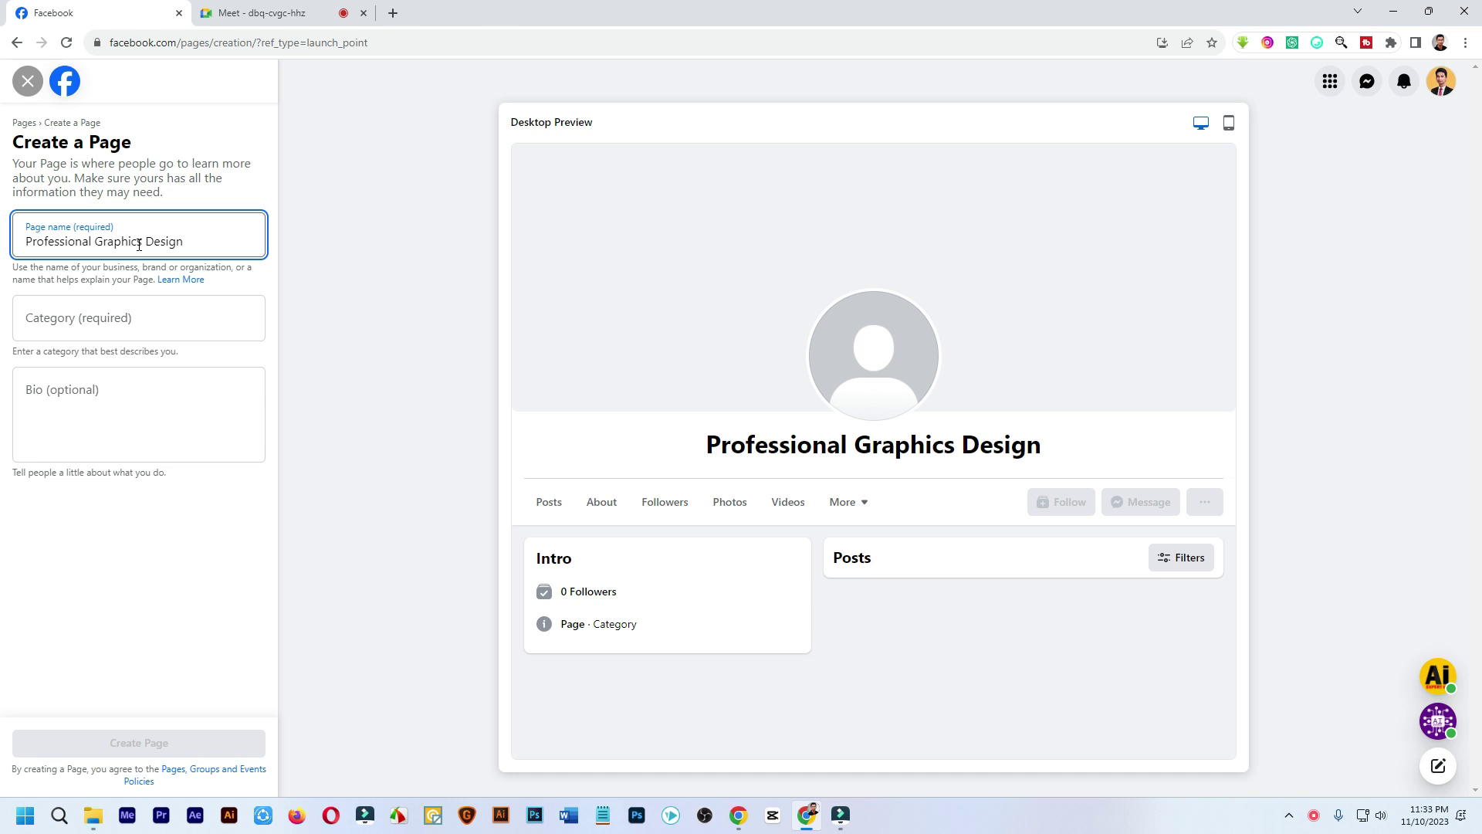
{"action": "left_click", "coordinate": [145, 242]}
{"action": "key", "text": "BackSpace"}
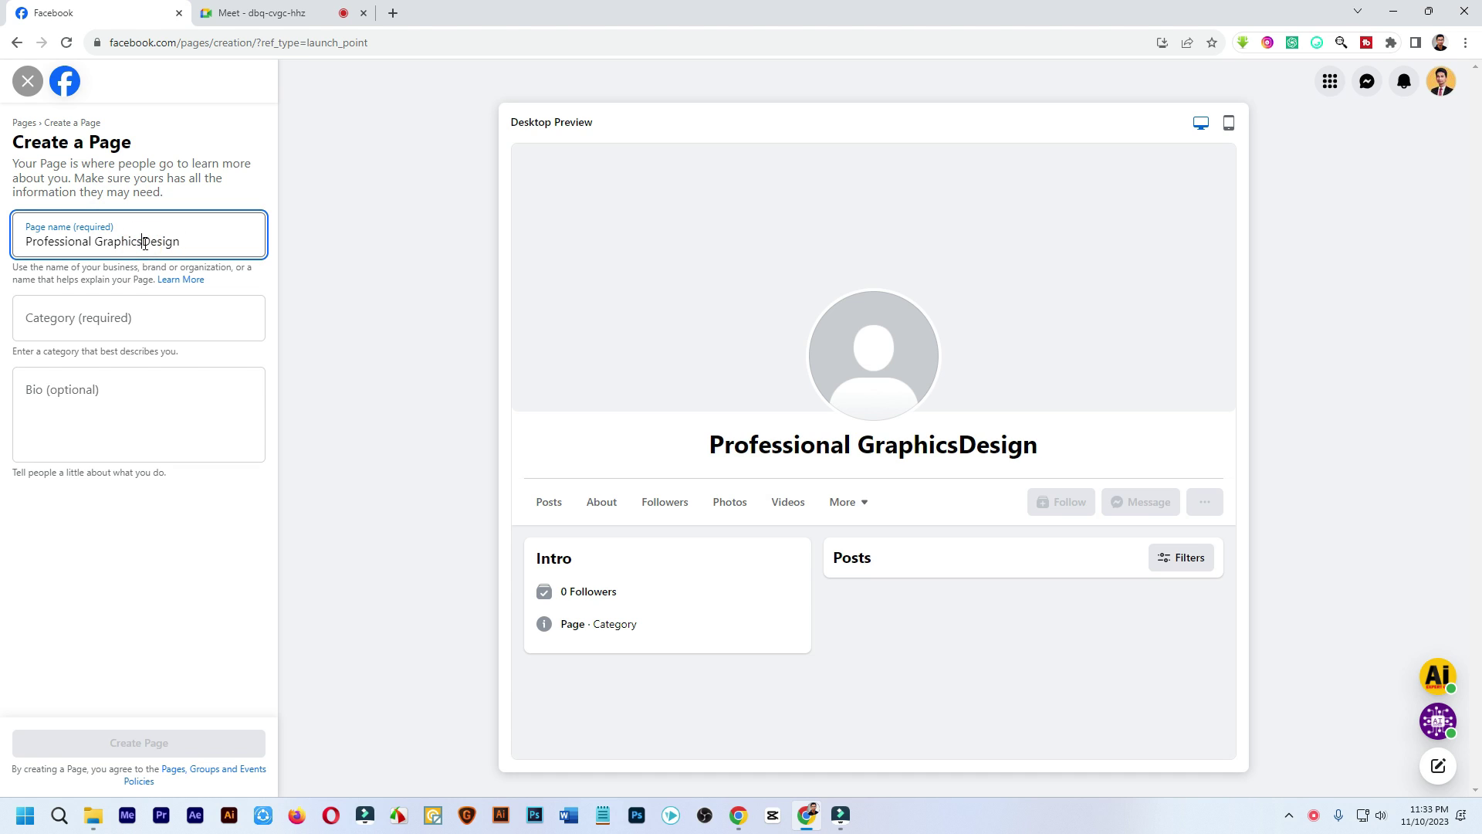
{"action": "key", "text": "BackSpace"}
{"action": "left_click", "coordinate": [213, 241]}
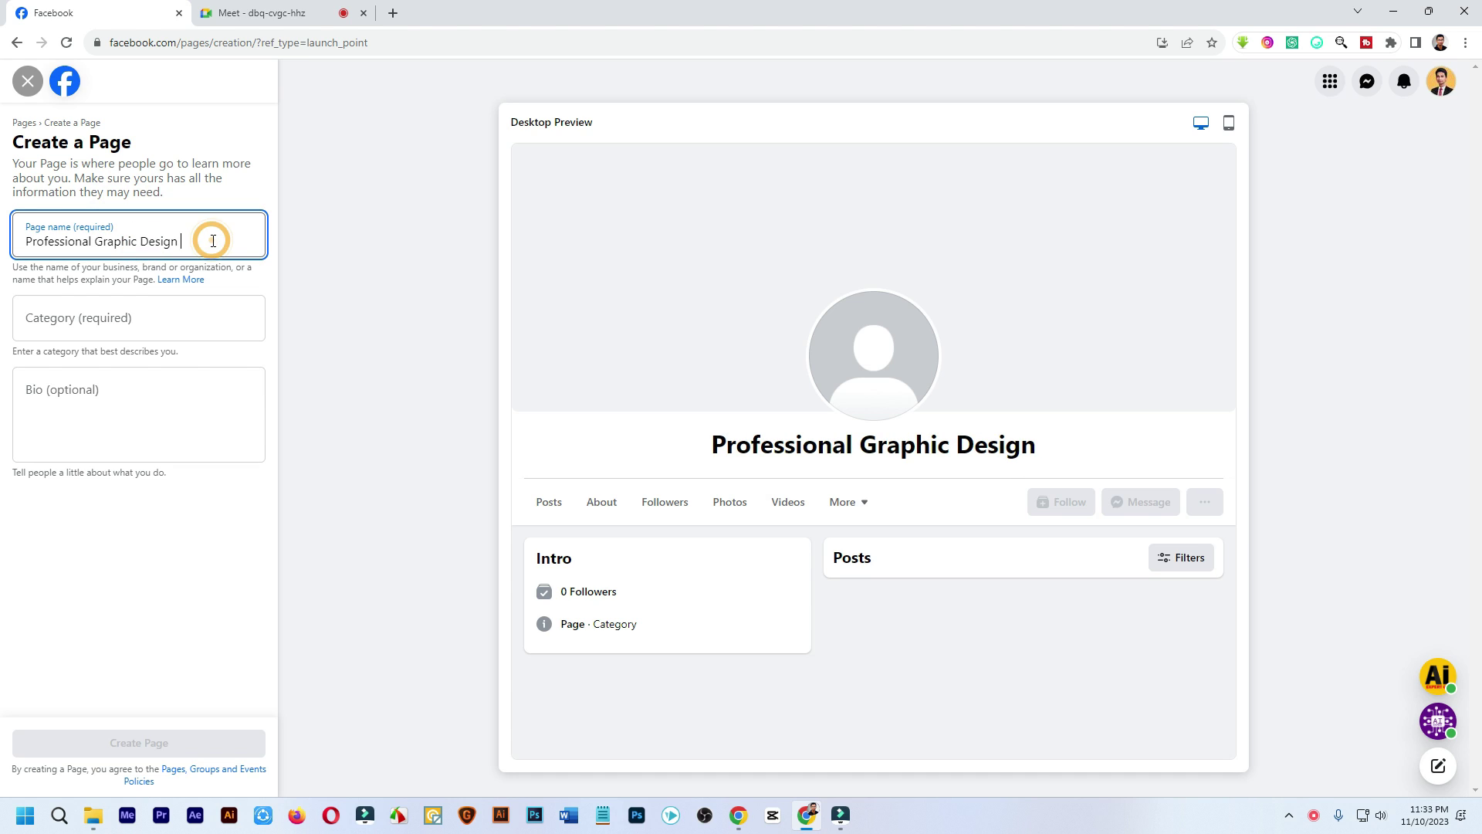
{"action": "type", "text": "Service"}
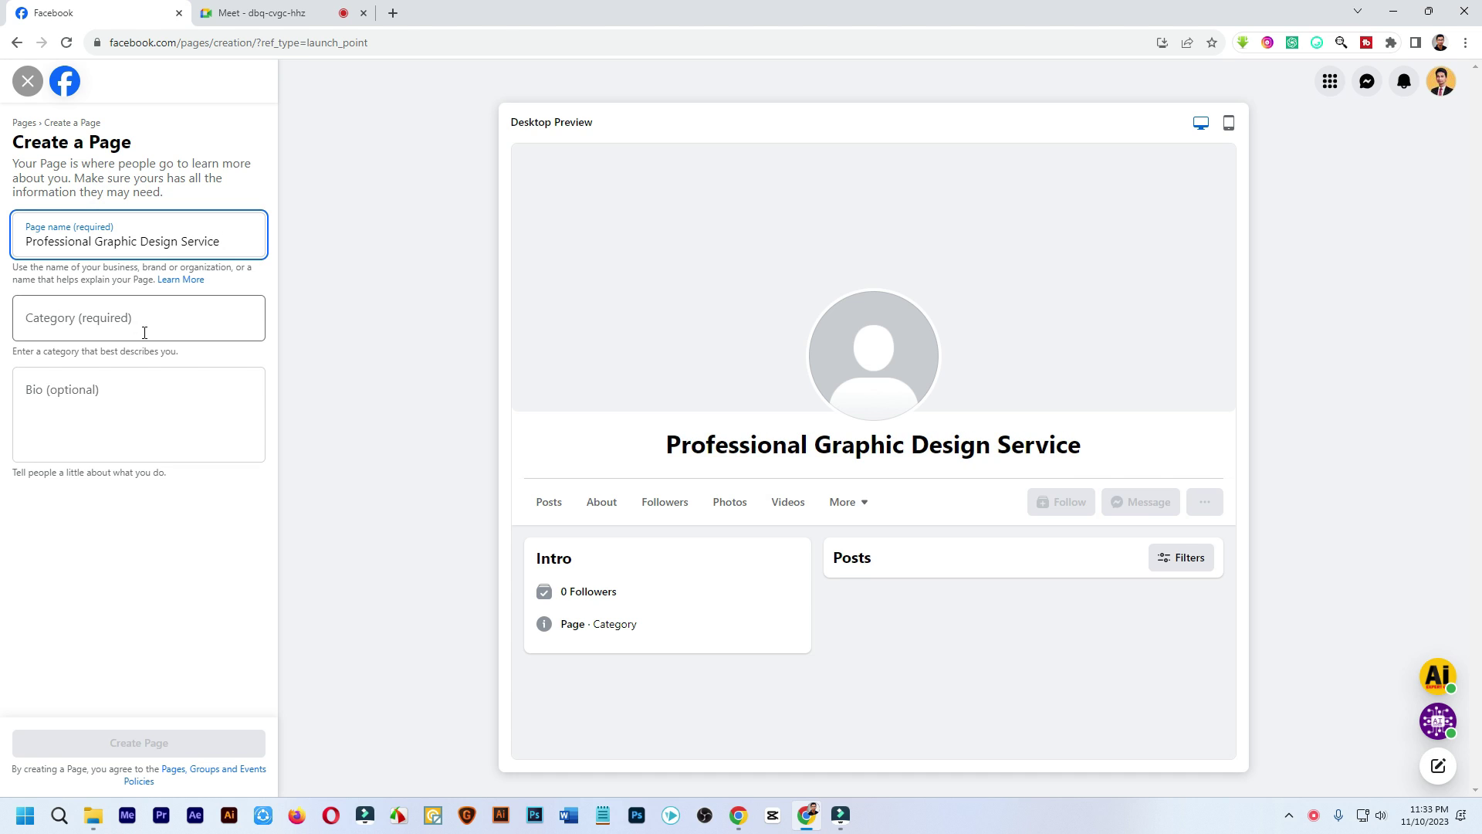
{"action": "left_click_drag", "start_coordinate": [237, 241], "coordinate": [5, 244]}
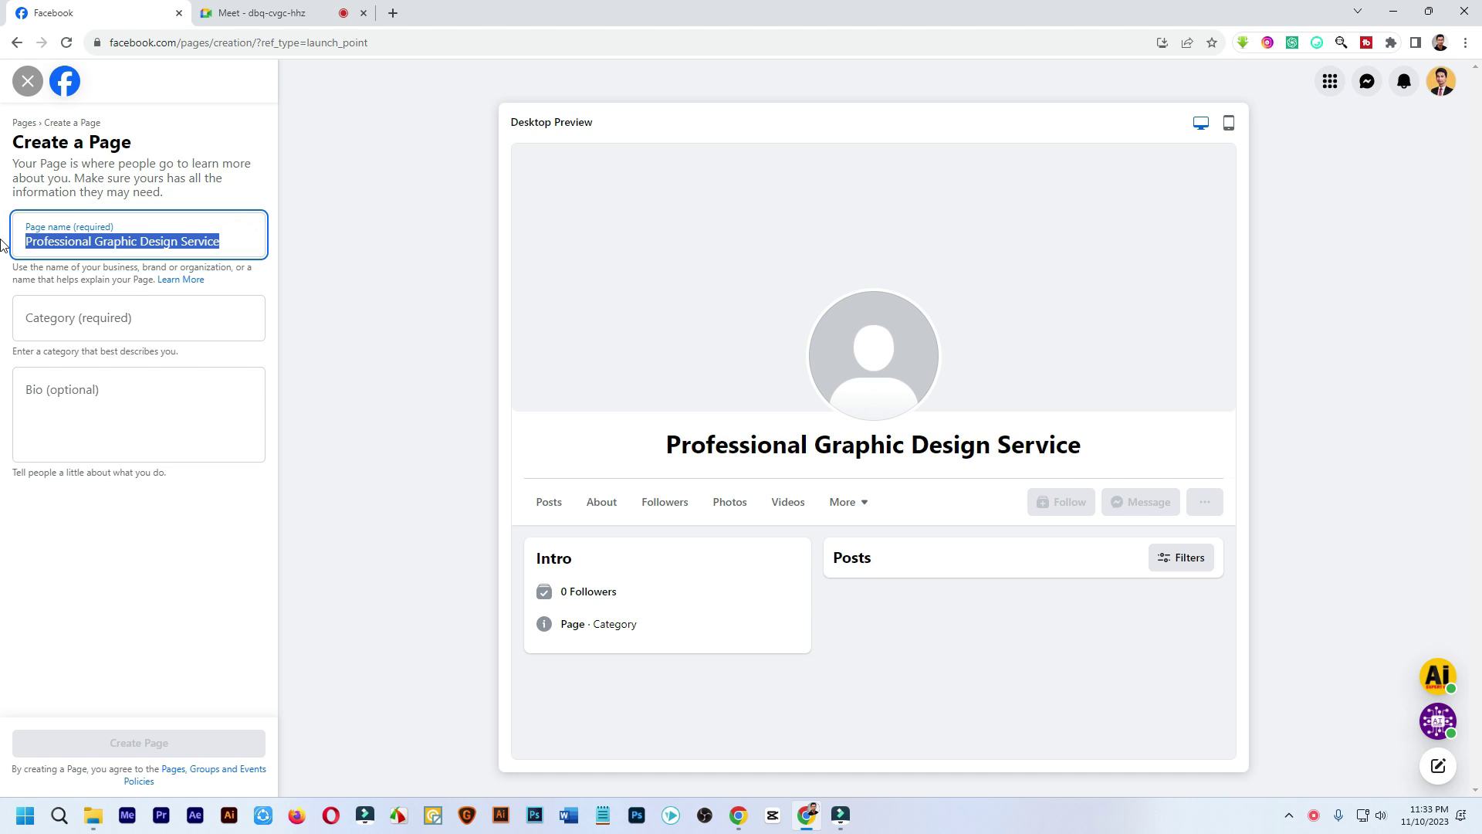
Step: Set the new Page's category to Graphic Designer
{"action": "left_click", "coordinate": [73, 314]}
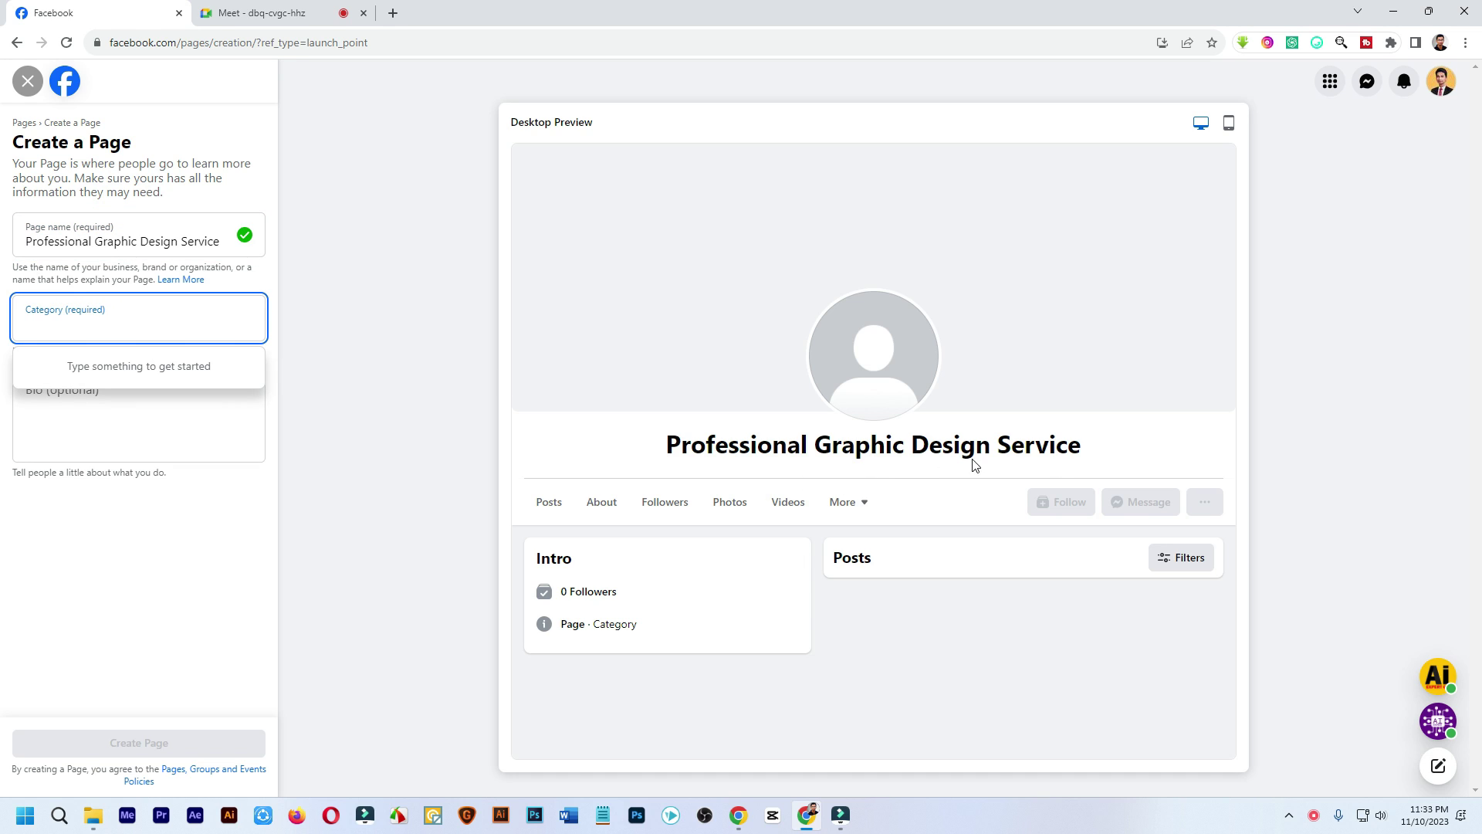
{"action": "left_click", "coordinate": [128, 332]}
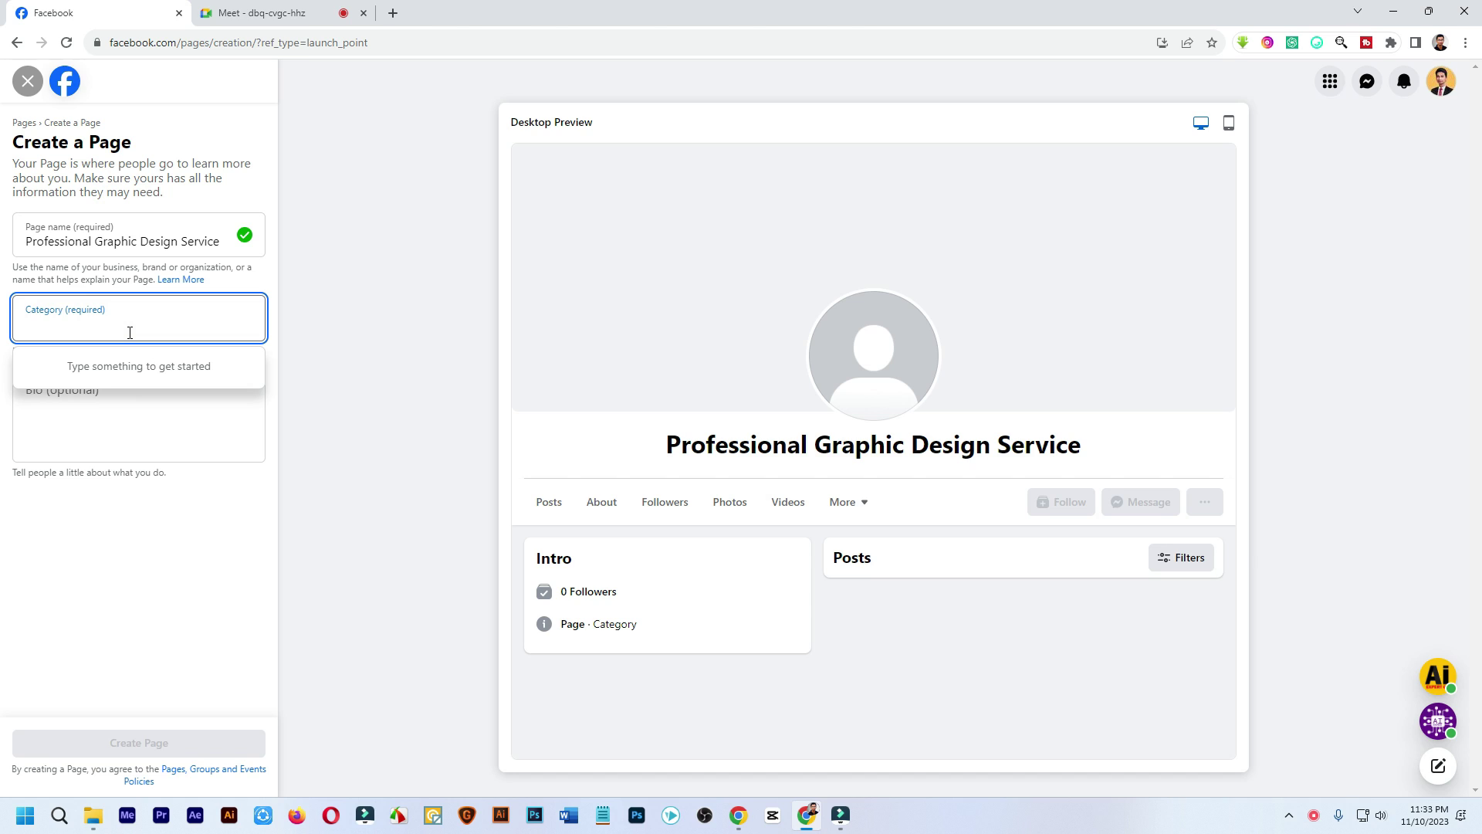
{"action": "type", "text": "gra"}
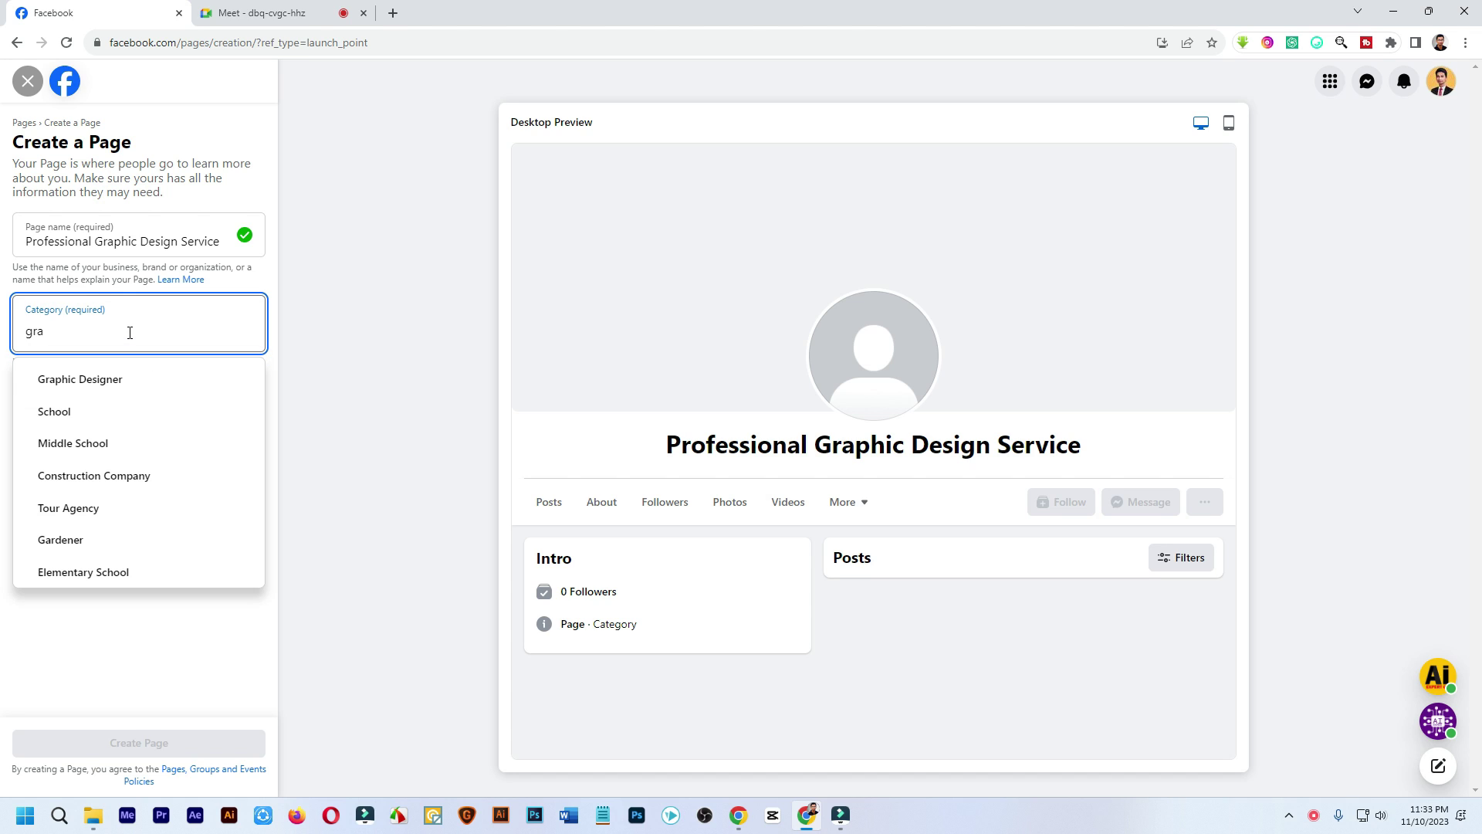
{"action": "type", "text": "phi"}
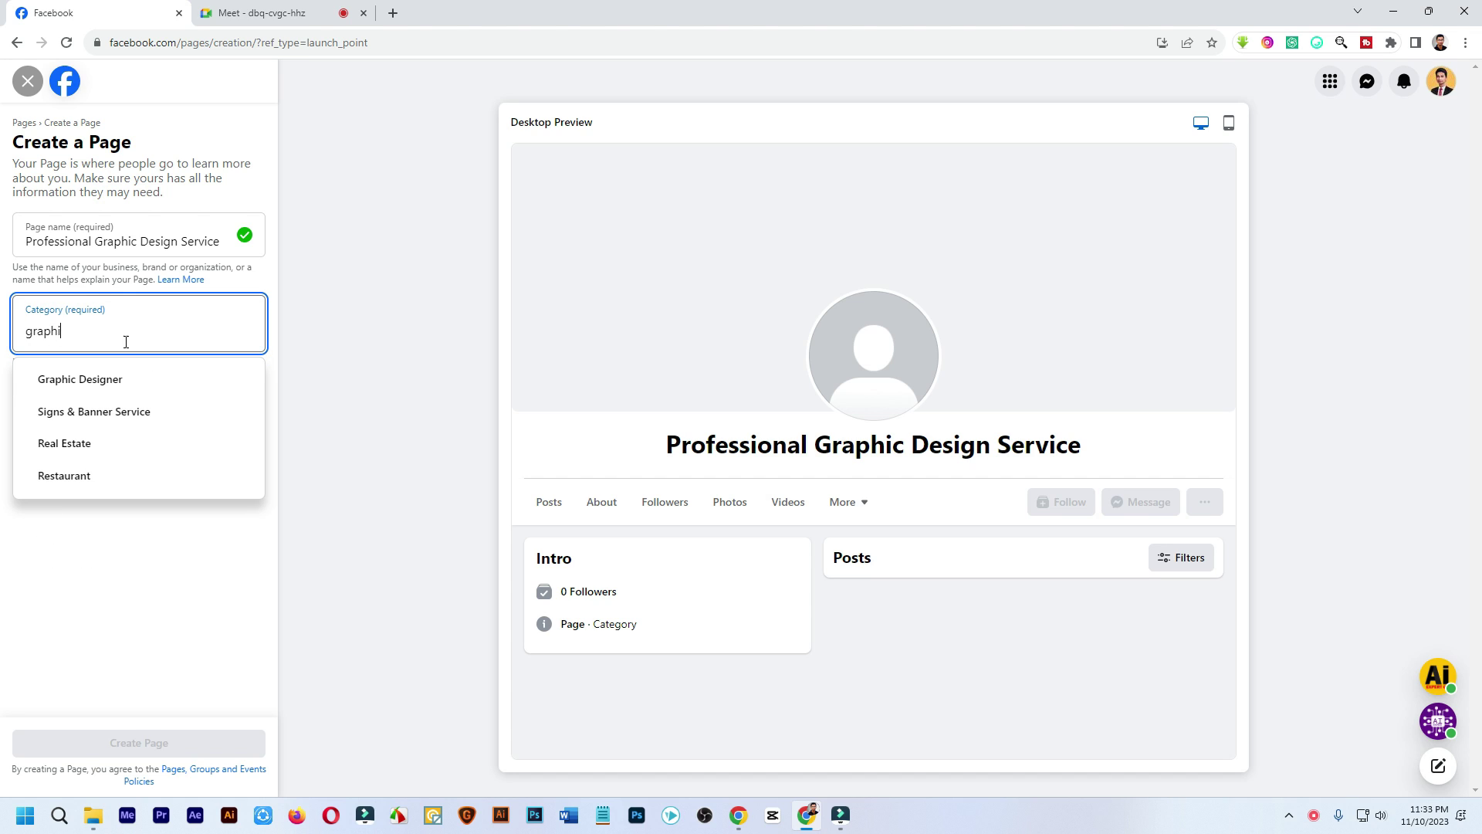
{"action": "left_click", "coordinate": [109, 381]}
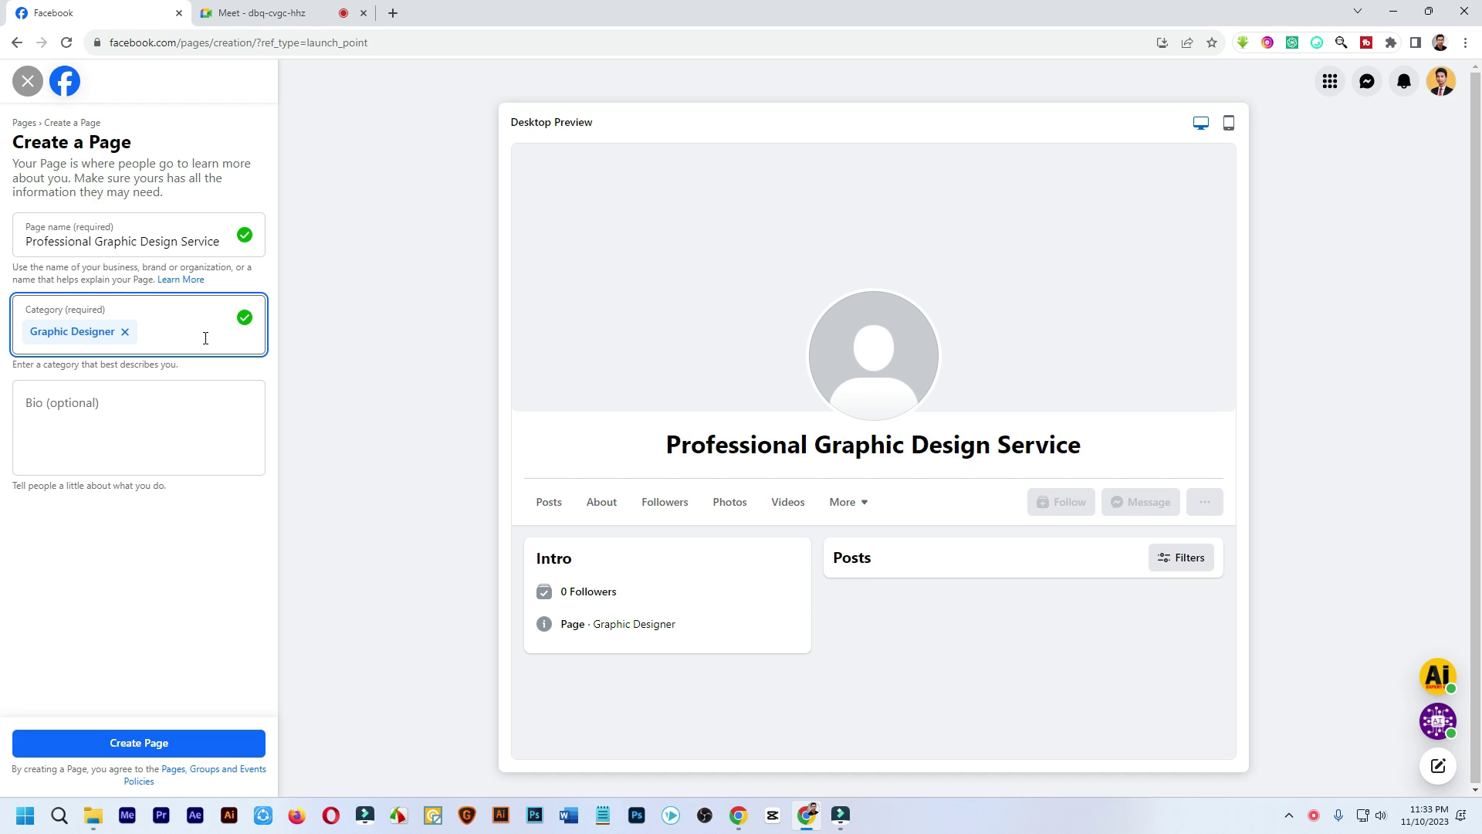
Step: Add Digital creator as a second category and look up further categories with "socia" and "design"
{"action": "type", "text": "digita"}
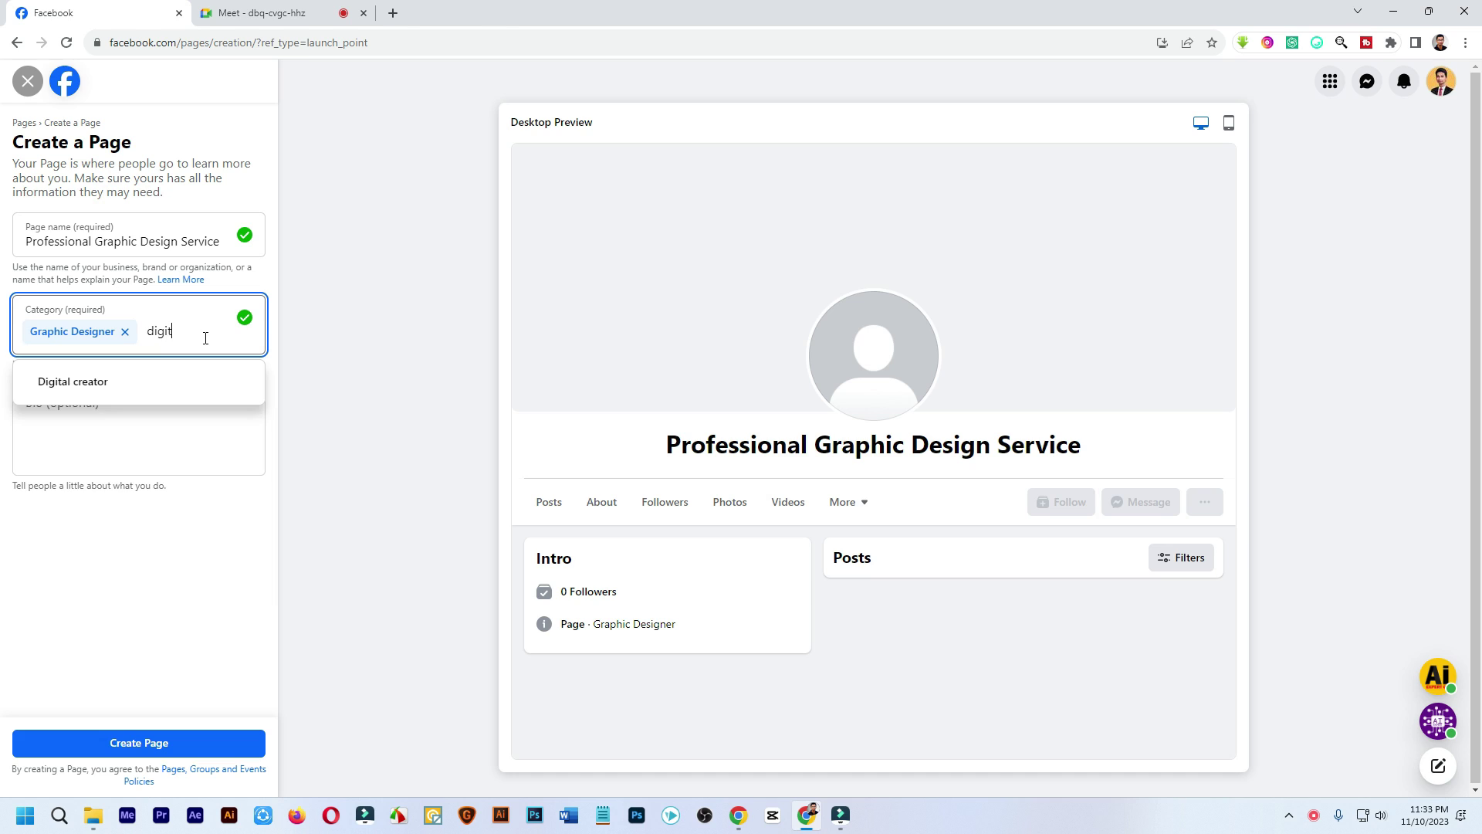
{"action": "left_click", "coordinate": [129, 386]}
{"action": "type", "text": "socia"}
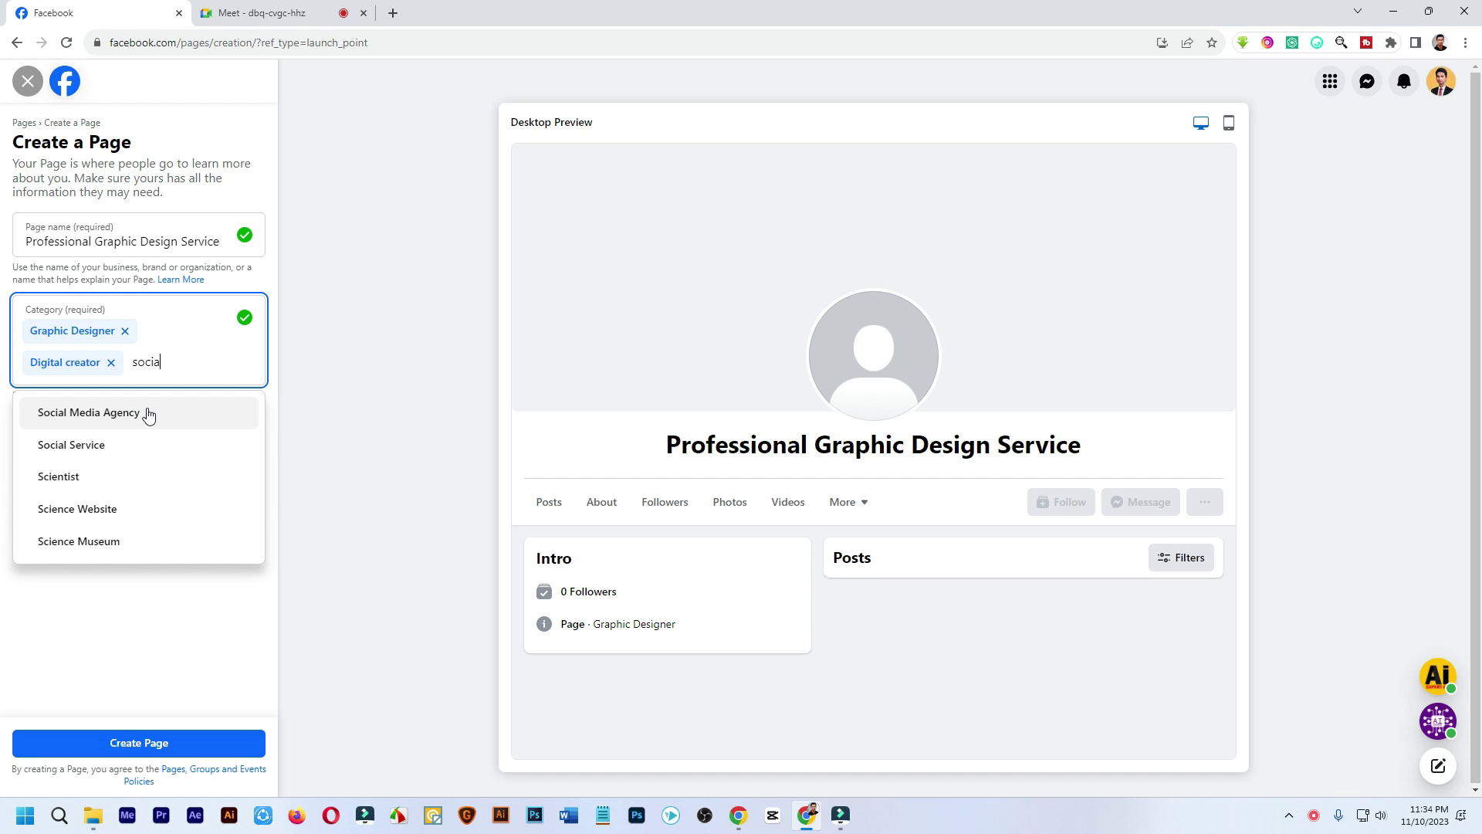
{"action": "left_click_drag", "start_coordinate": [193, 354], "coordinate": [140, 368]}
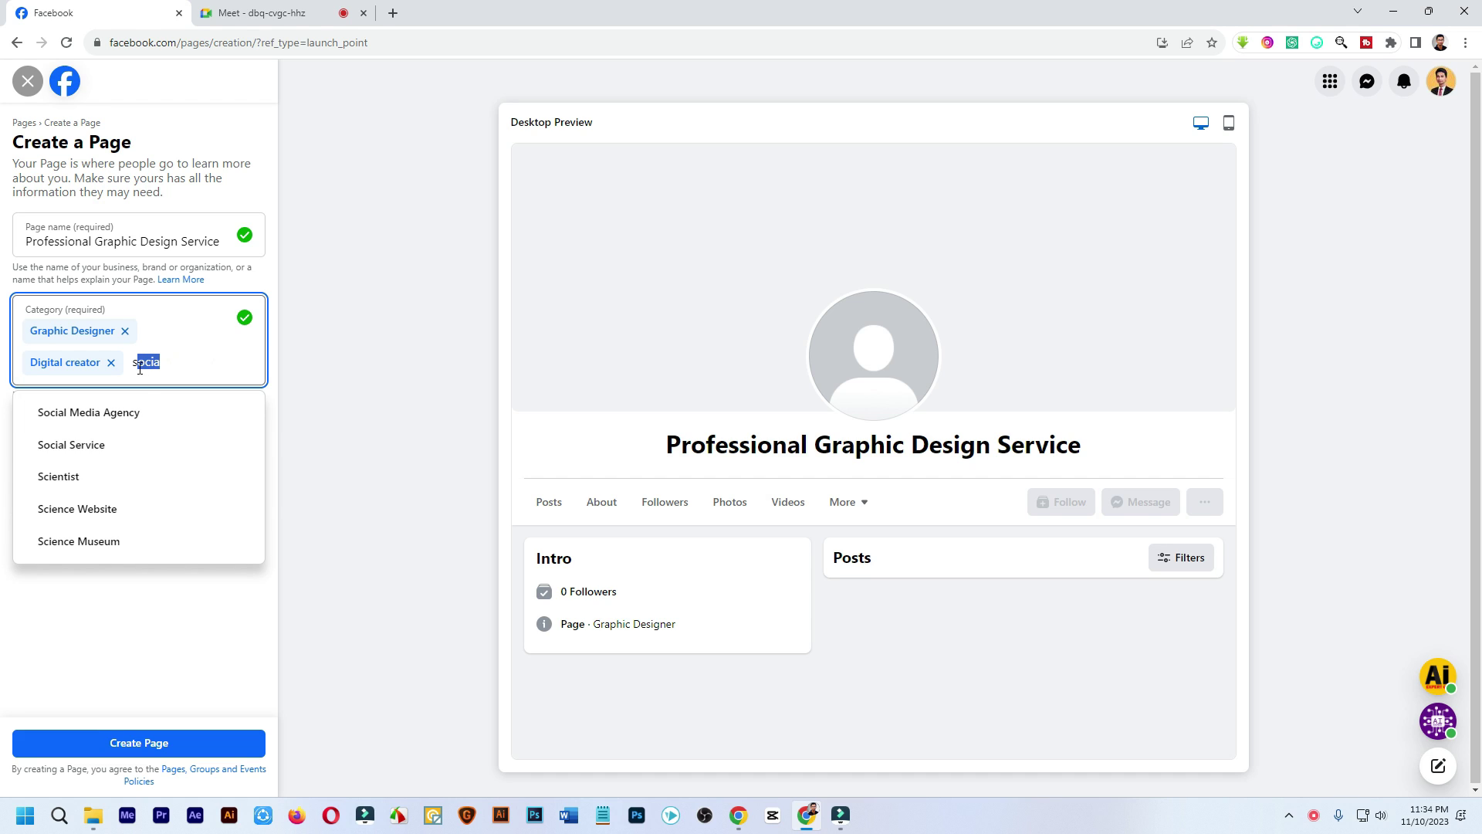
{"action": "key", "text": "BackSpace"}
{"action": "key", "text": "BackSpace"}
{"action": "type", "text": "de"}
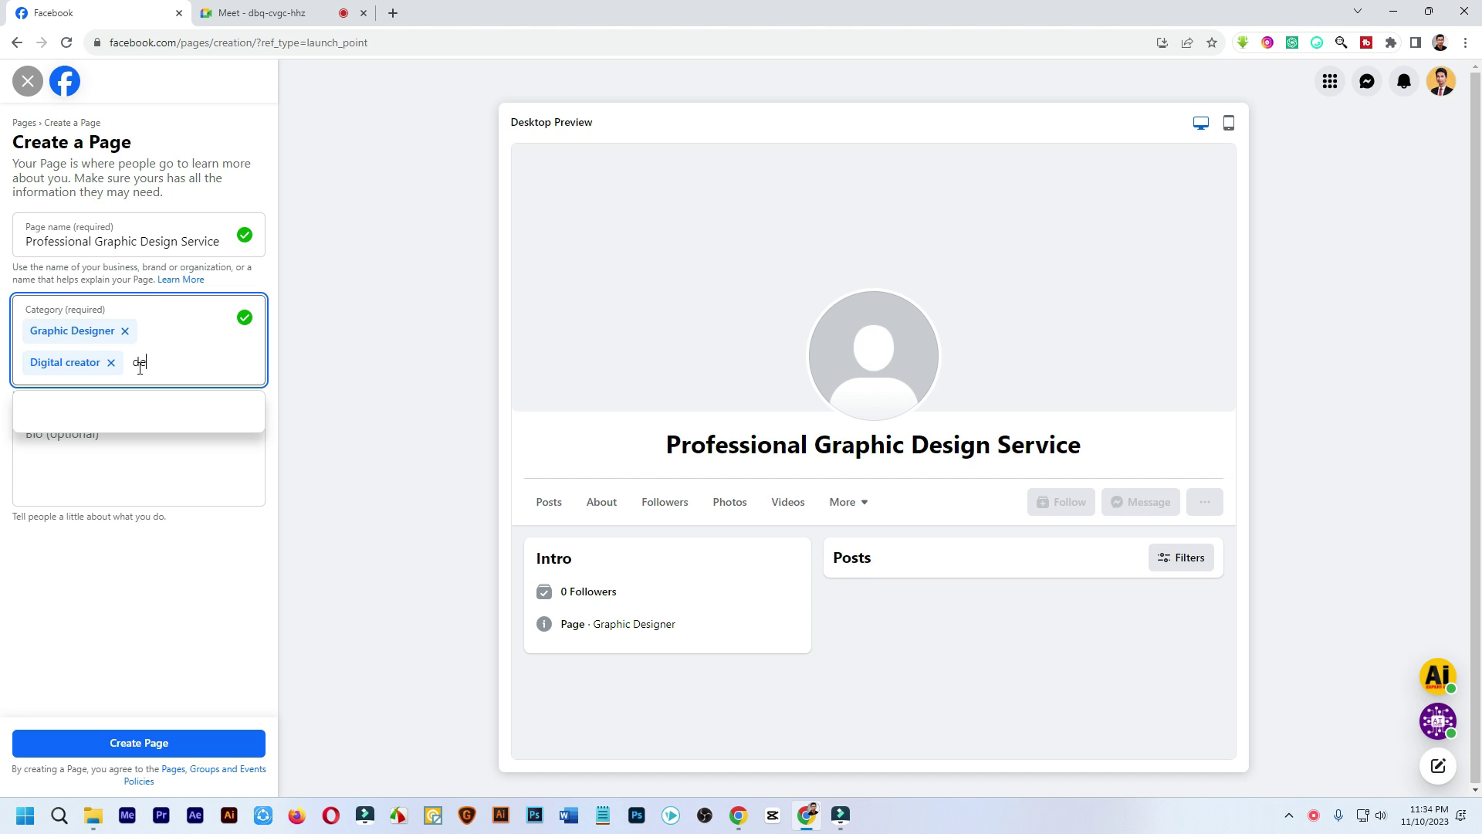
{"action": "type", "text": "sign"}
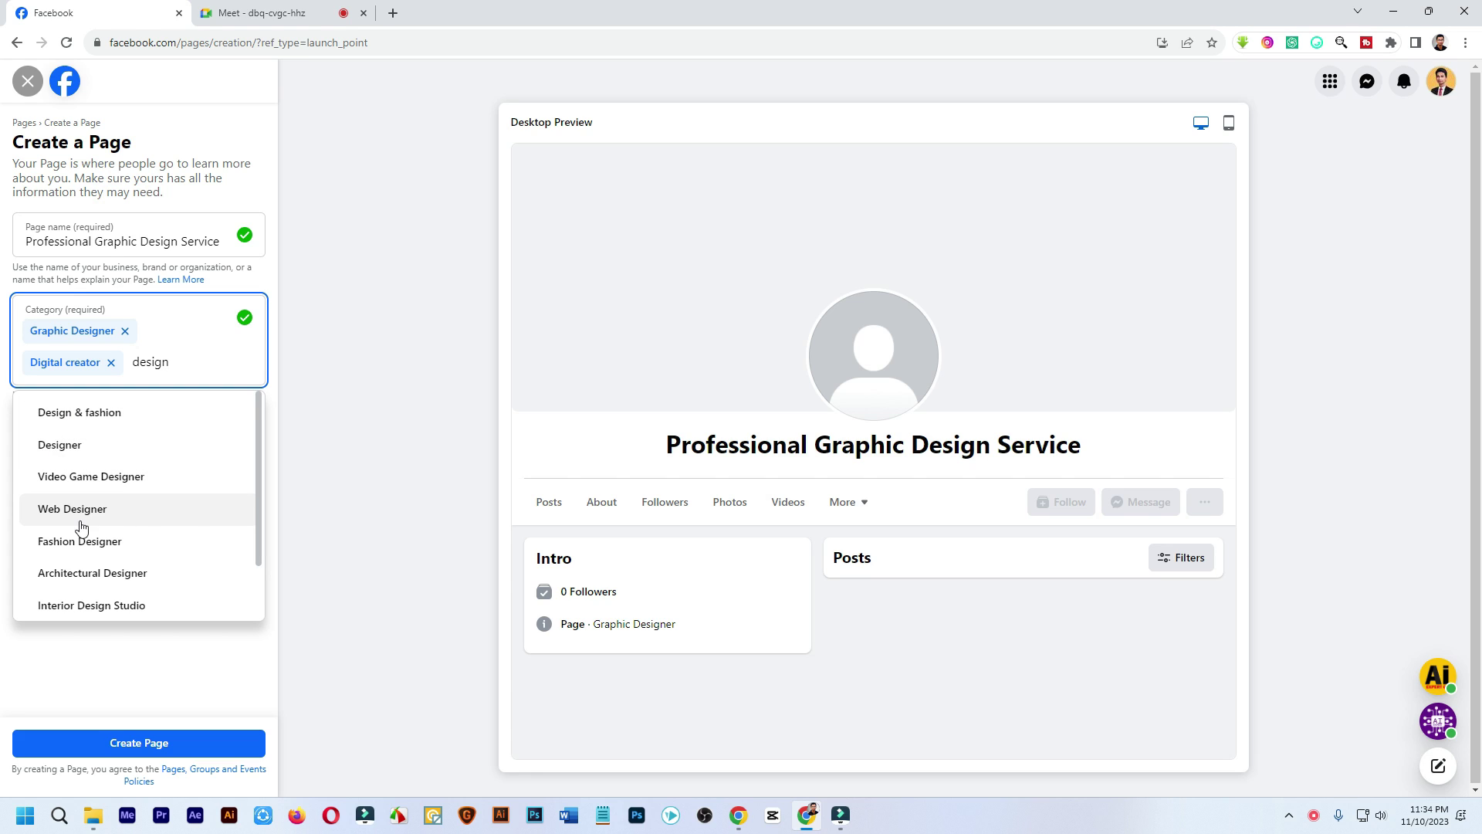
Step: Remove the Digital creator category and clear the leftover search text "design"
{"action": "left_click", "coordinate": [413, 501]}
{"action": "left_click", "coordinate": [110, 363]}
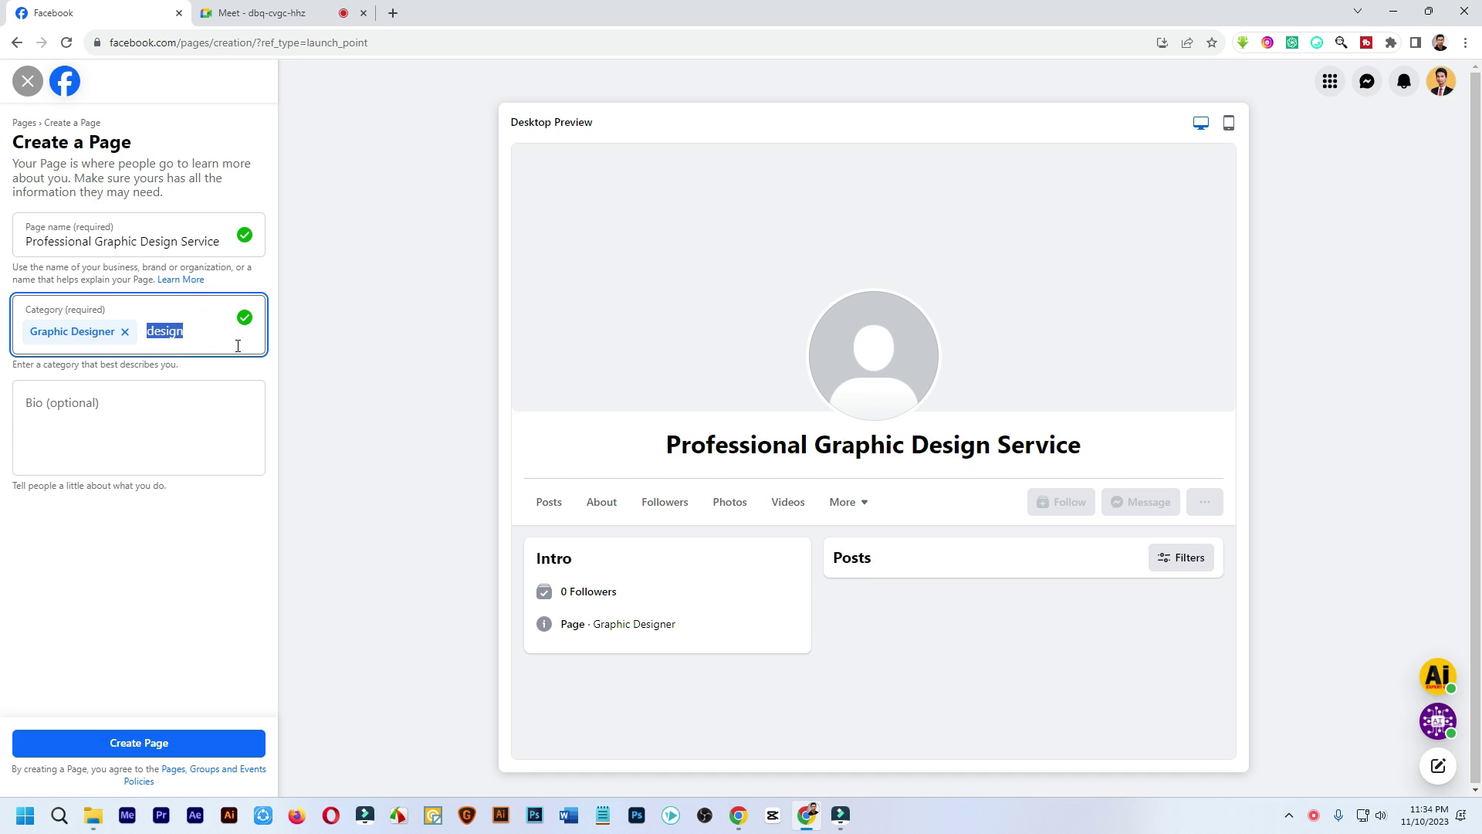
{"action": "key", "text": "BackSpace"}
{"action": "left_click", "coordinate": [468, 424]}
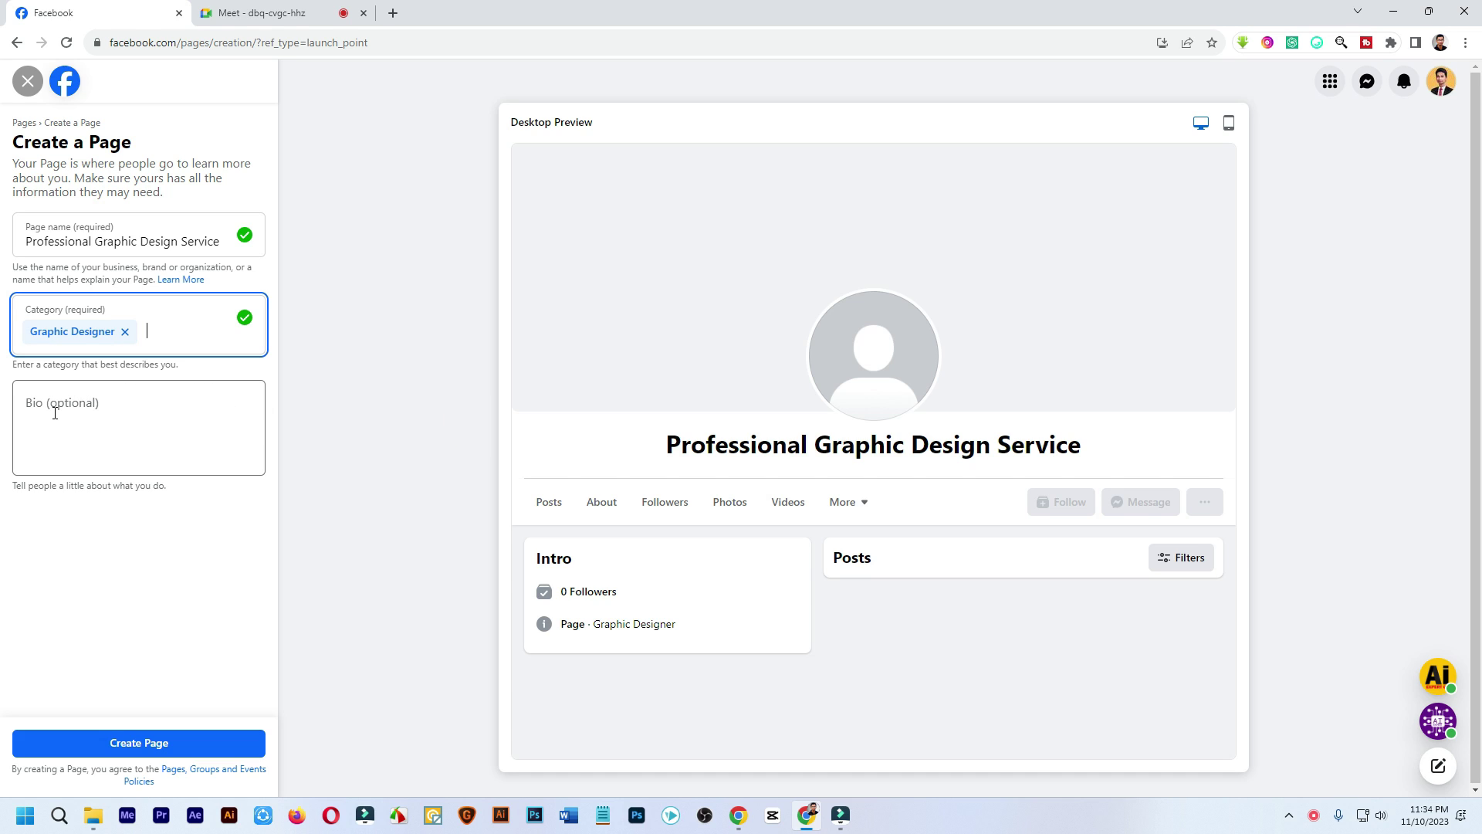
Step: Enter "Hello I'm" as the new Page's bio
{"action": "left_click", "coordinate": [70, 411]}
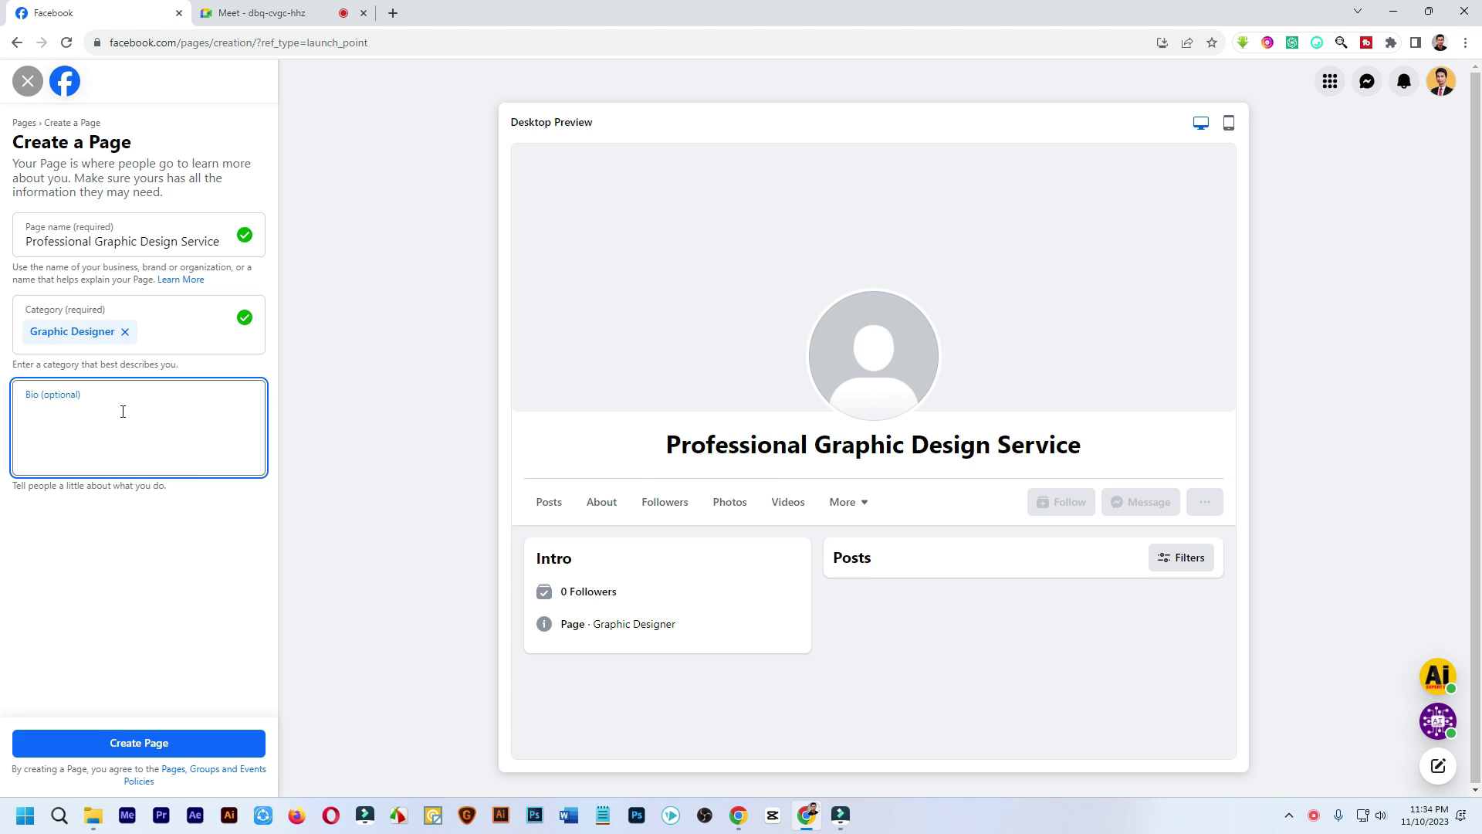
{"action": "type", "text": "Hello"}
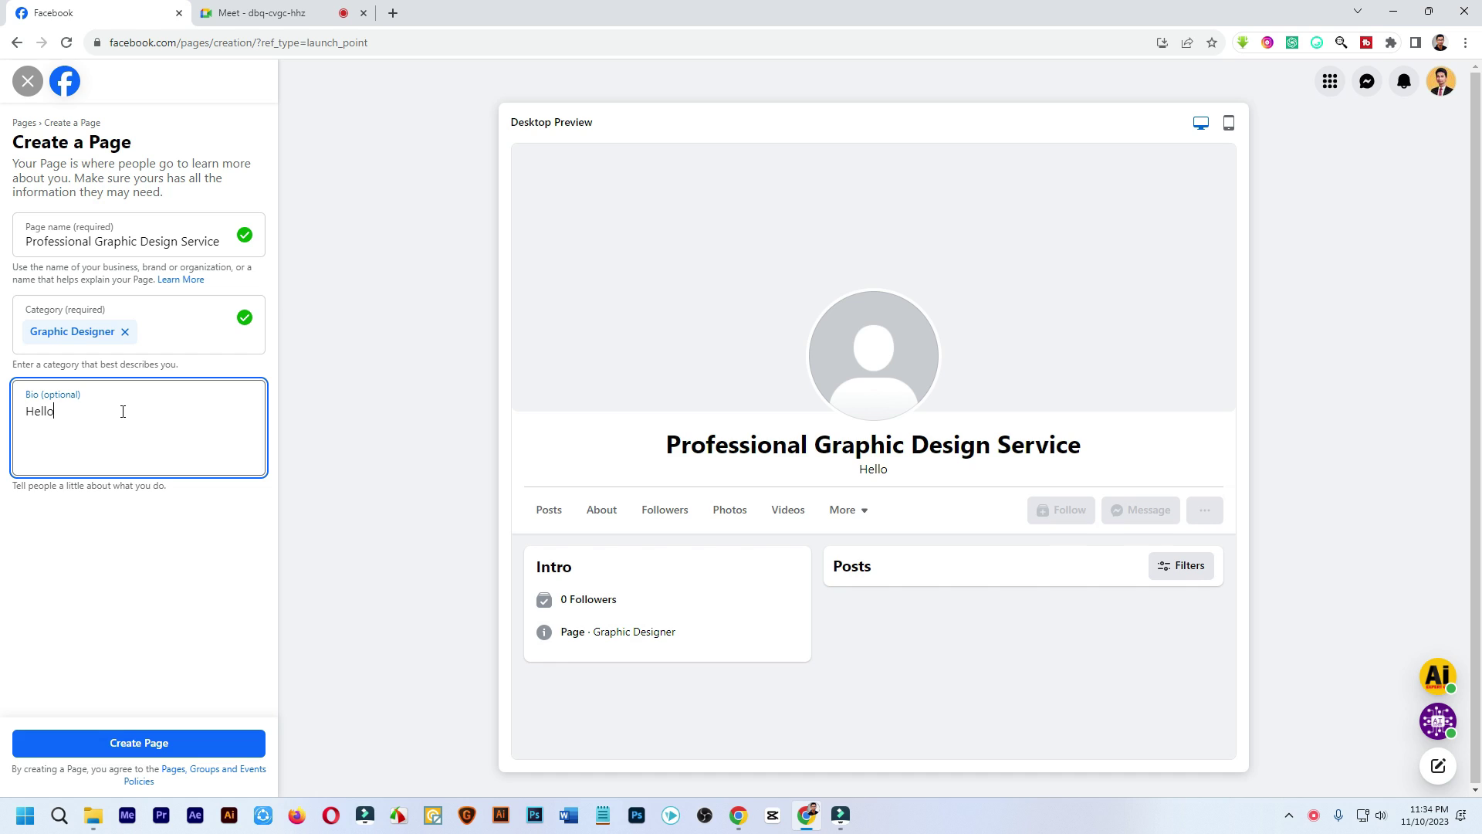
{"action": "type", "text": " I'm"}
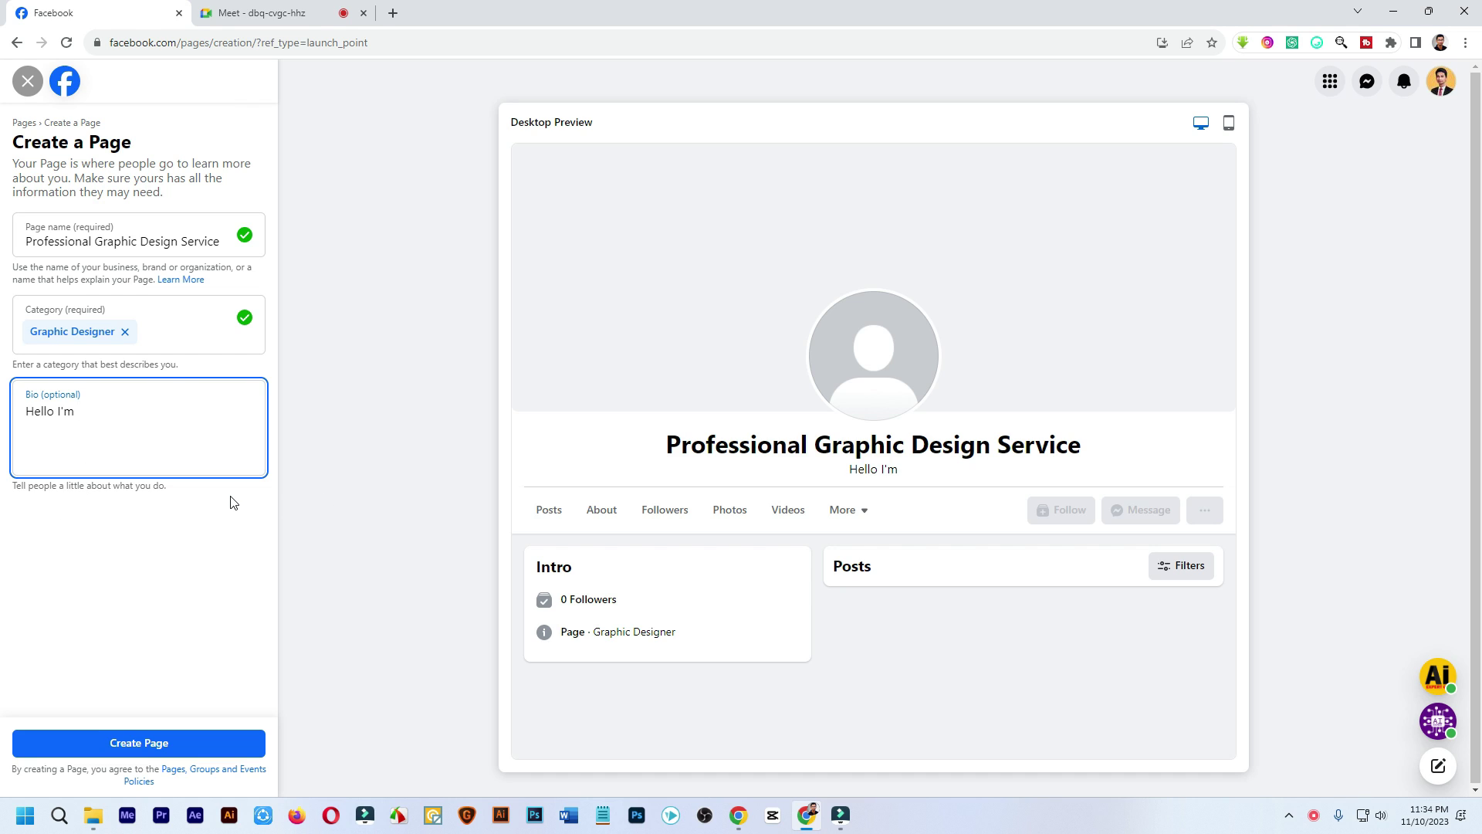
{"action": "left_click", "coordinate": [673, 448]}
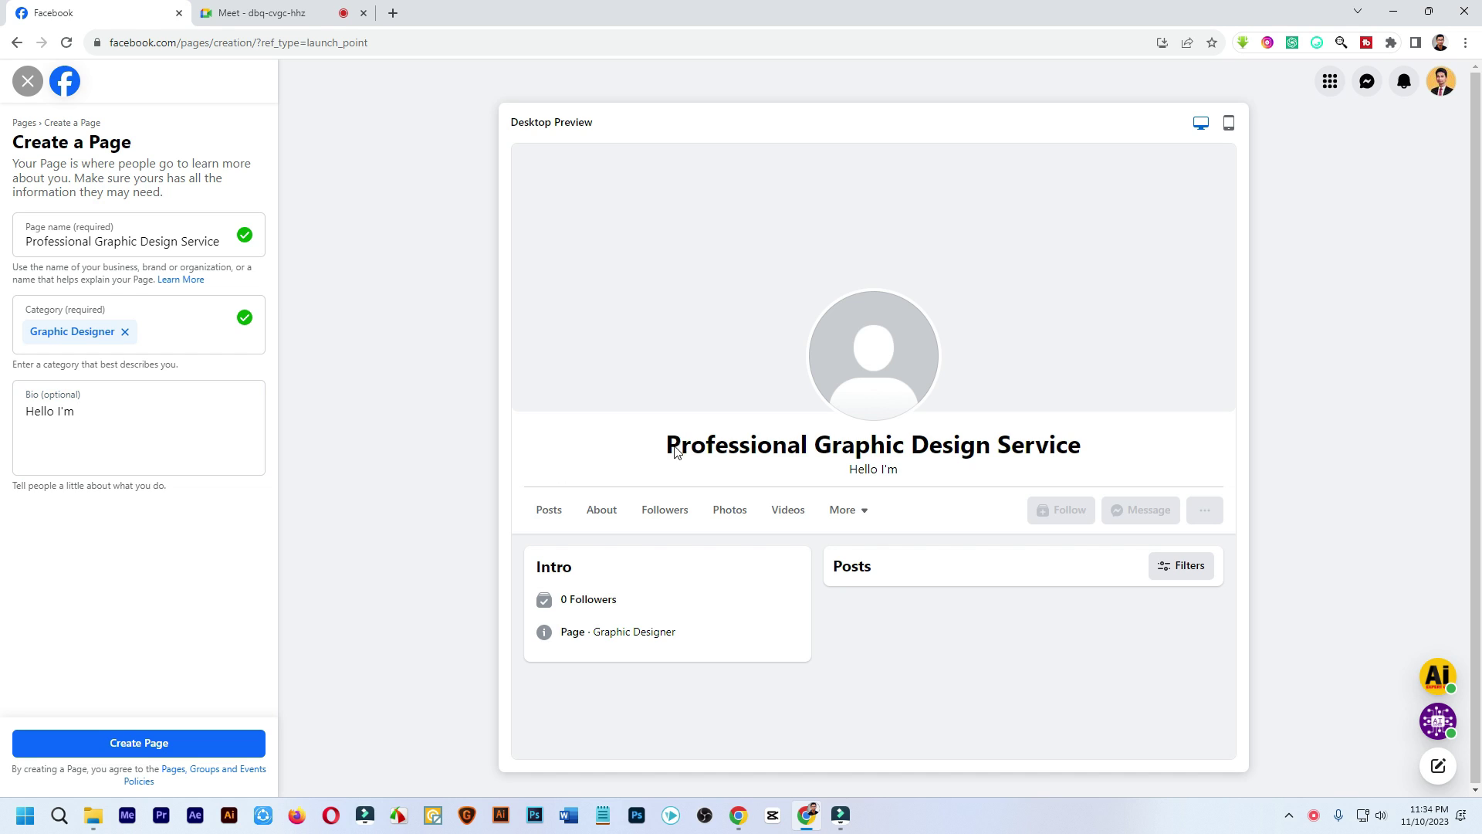
{"action": "left_click", "coordinate": [115, 409]}
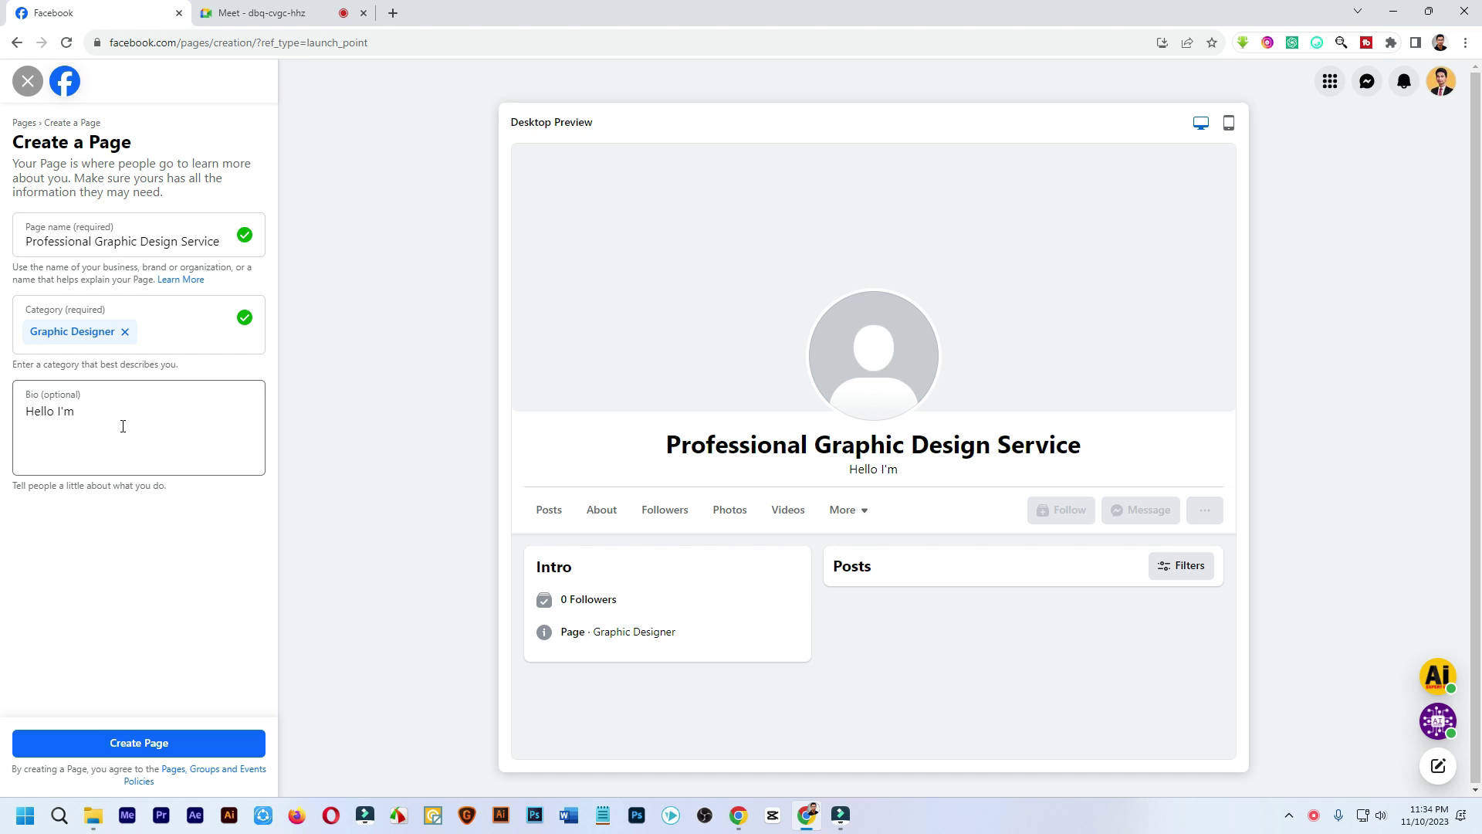
Step: Try to create the Page, dismiss the notice, and submit the Page again
{"action": "left_click", "coordinate": [139, 746]}
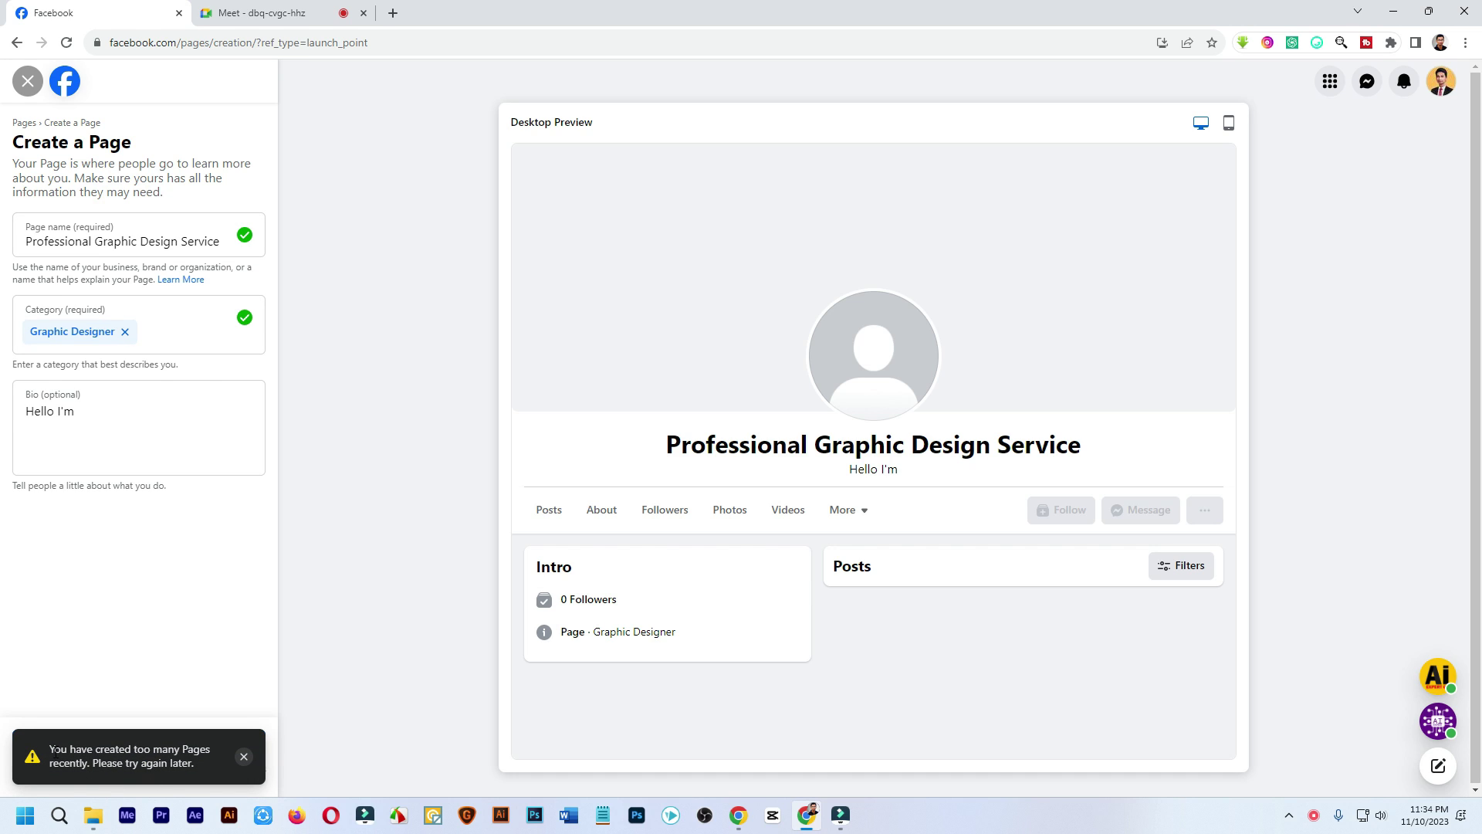
{"action": "left_click_drag", "start_coordinate": [50, 749], "coordinate": [199, 772]}
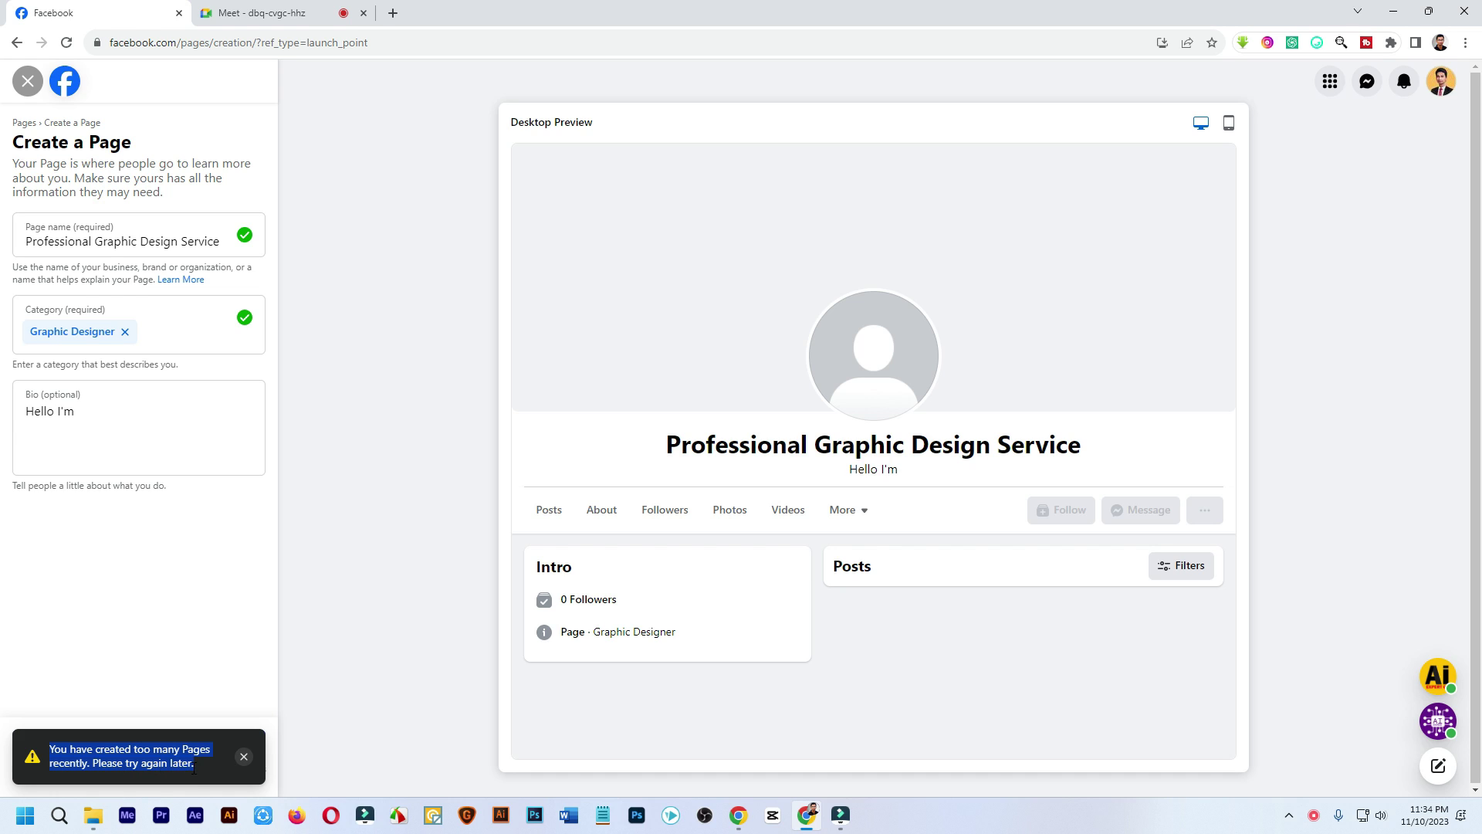
{"action": "left_click", "coordinate": [244, 757]}
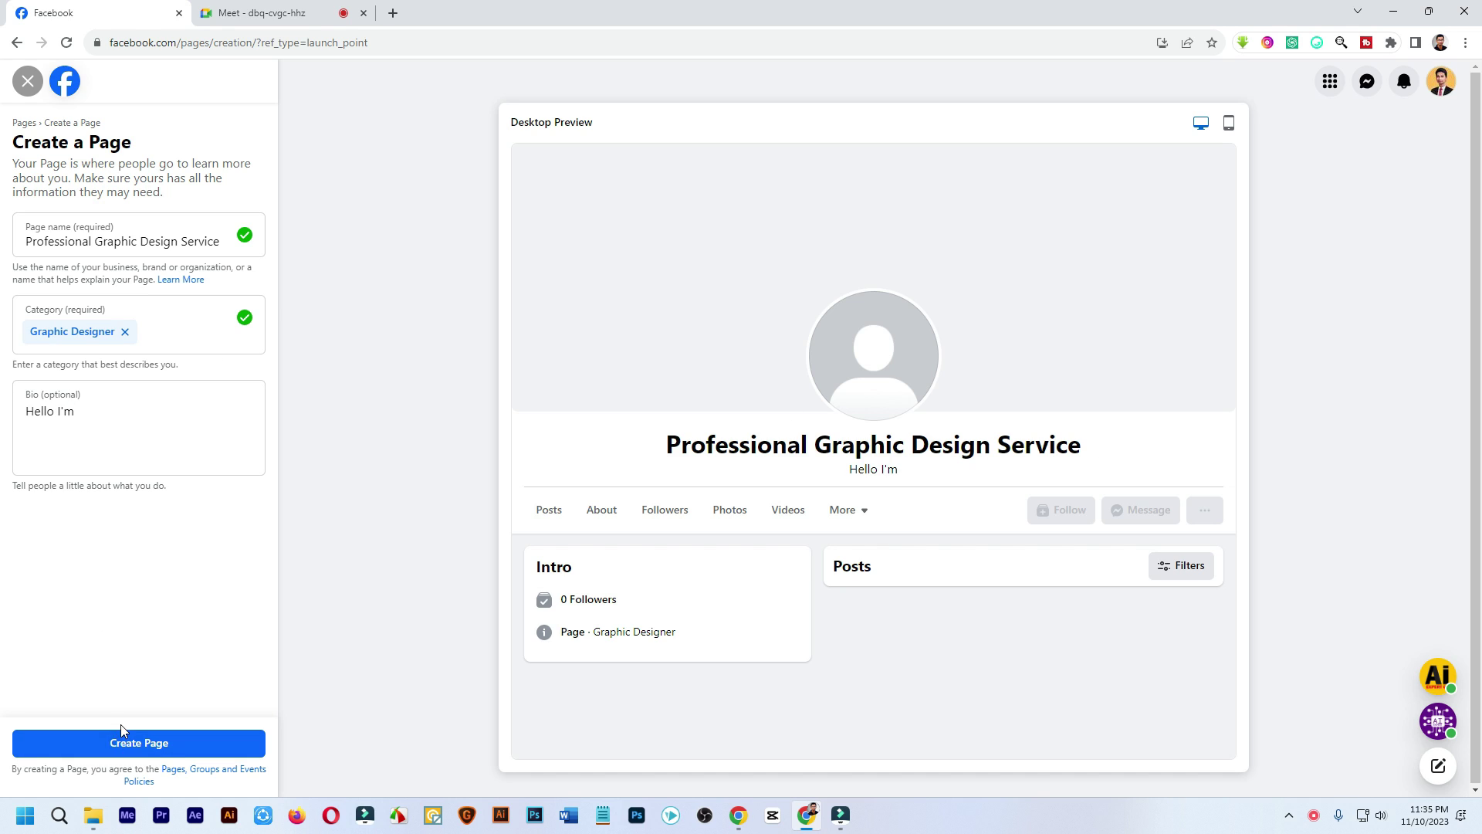
{"action": "left_click", "coordinate": [137, 744]}
{"action": "left_click", "coordinate": [172, 390]}
Step: Open fiverr.com in a new browser tab and look through its Video & Animation and Digital Marketing categories
{"action": "left_click", "coordinate": [393, 13]}
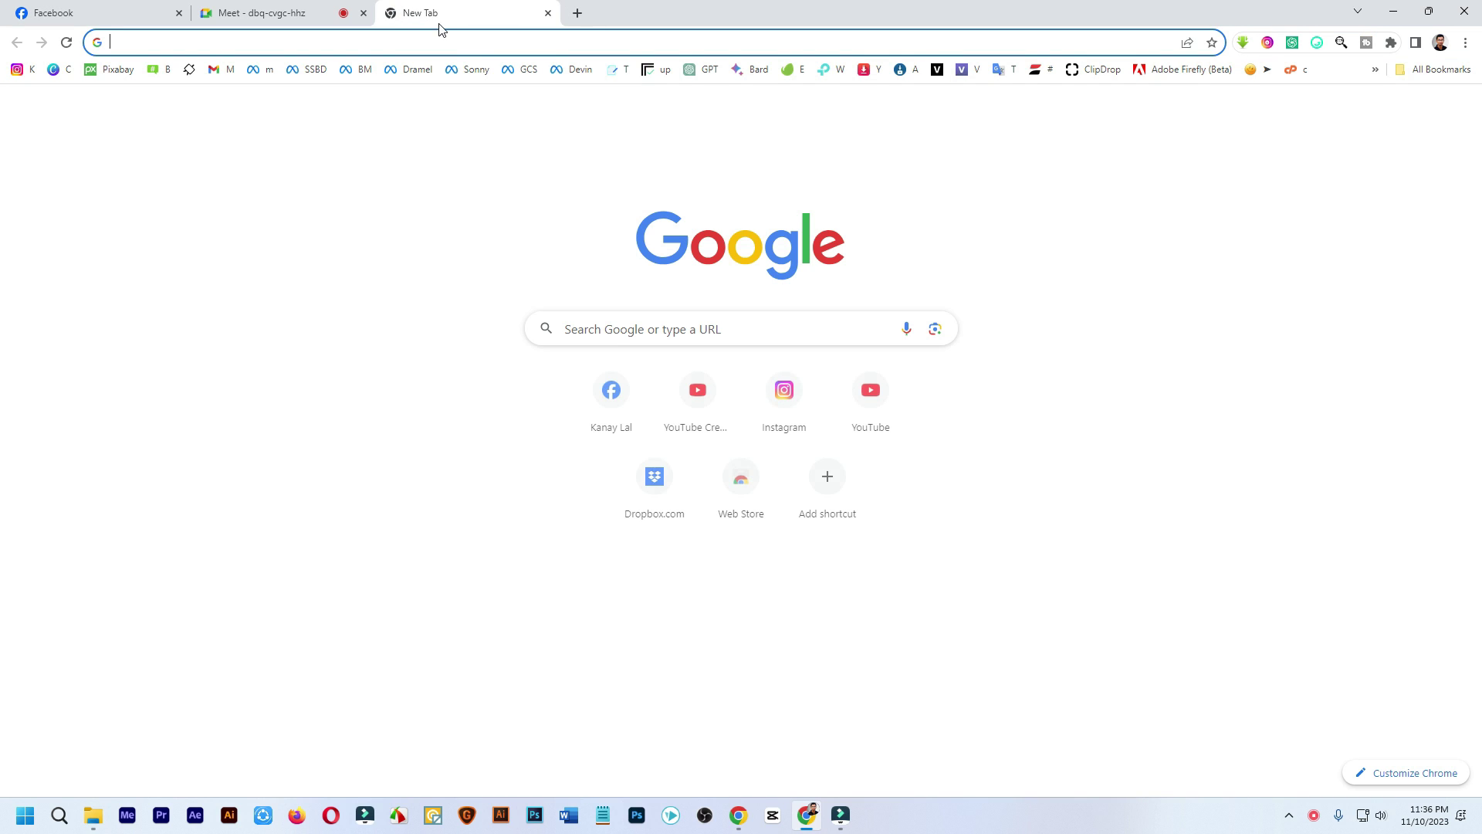
{"action": "type", "text": "fiverr.com"}
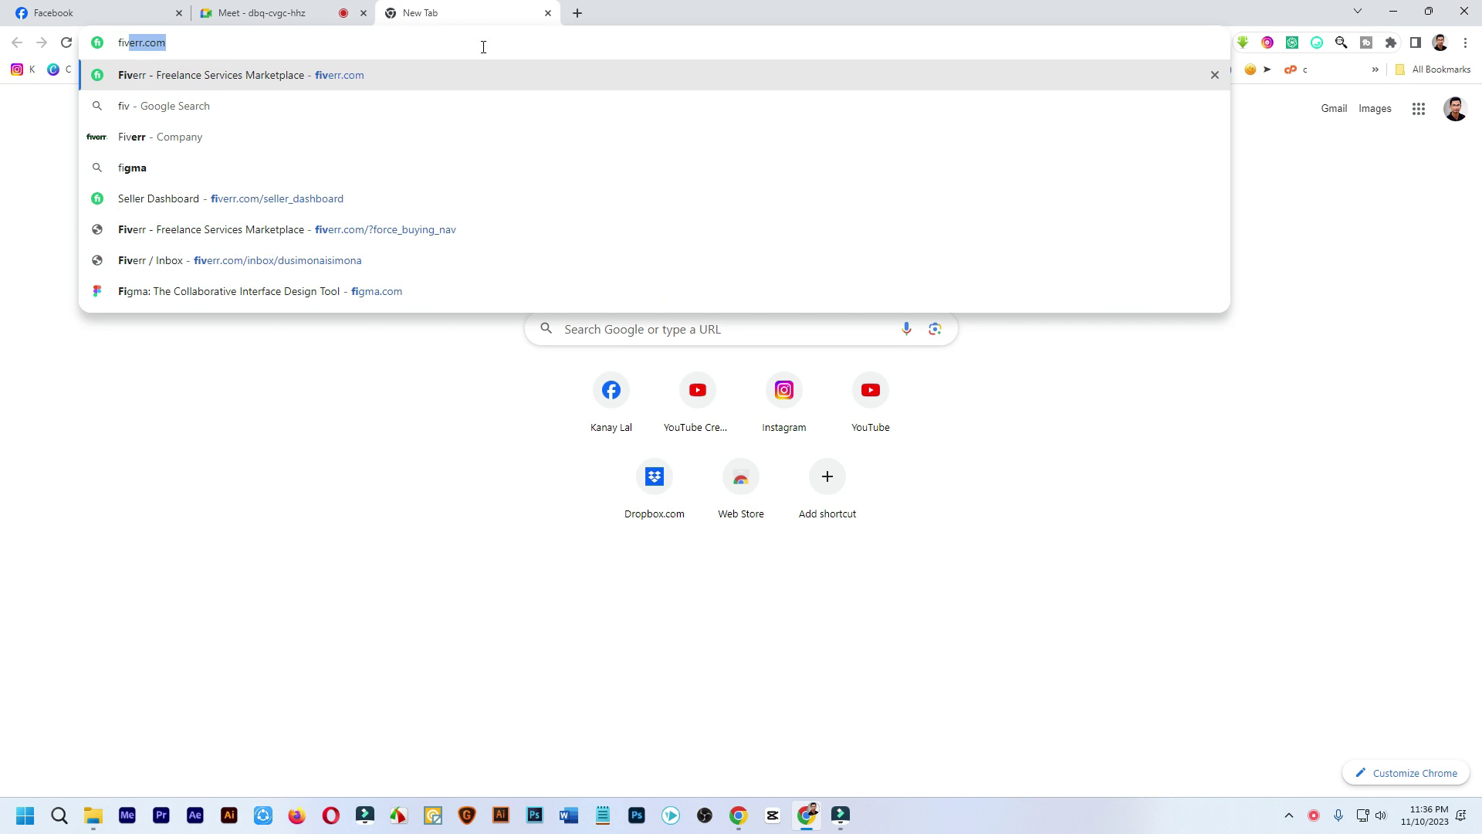
{"action": "key", "text": "Return"}
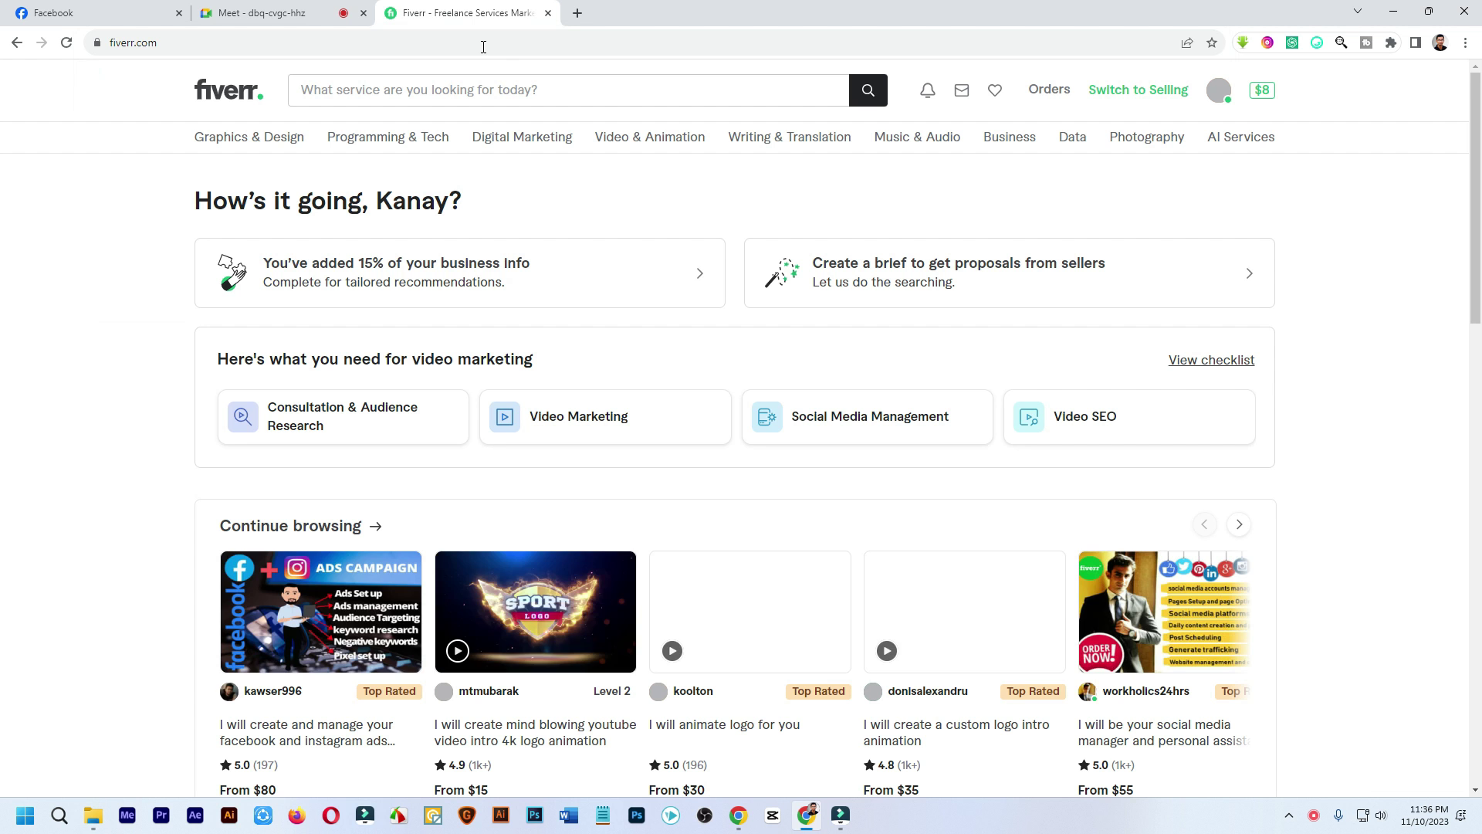
{"action": "left_click", "coordinate": [618, 199]}
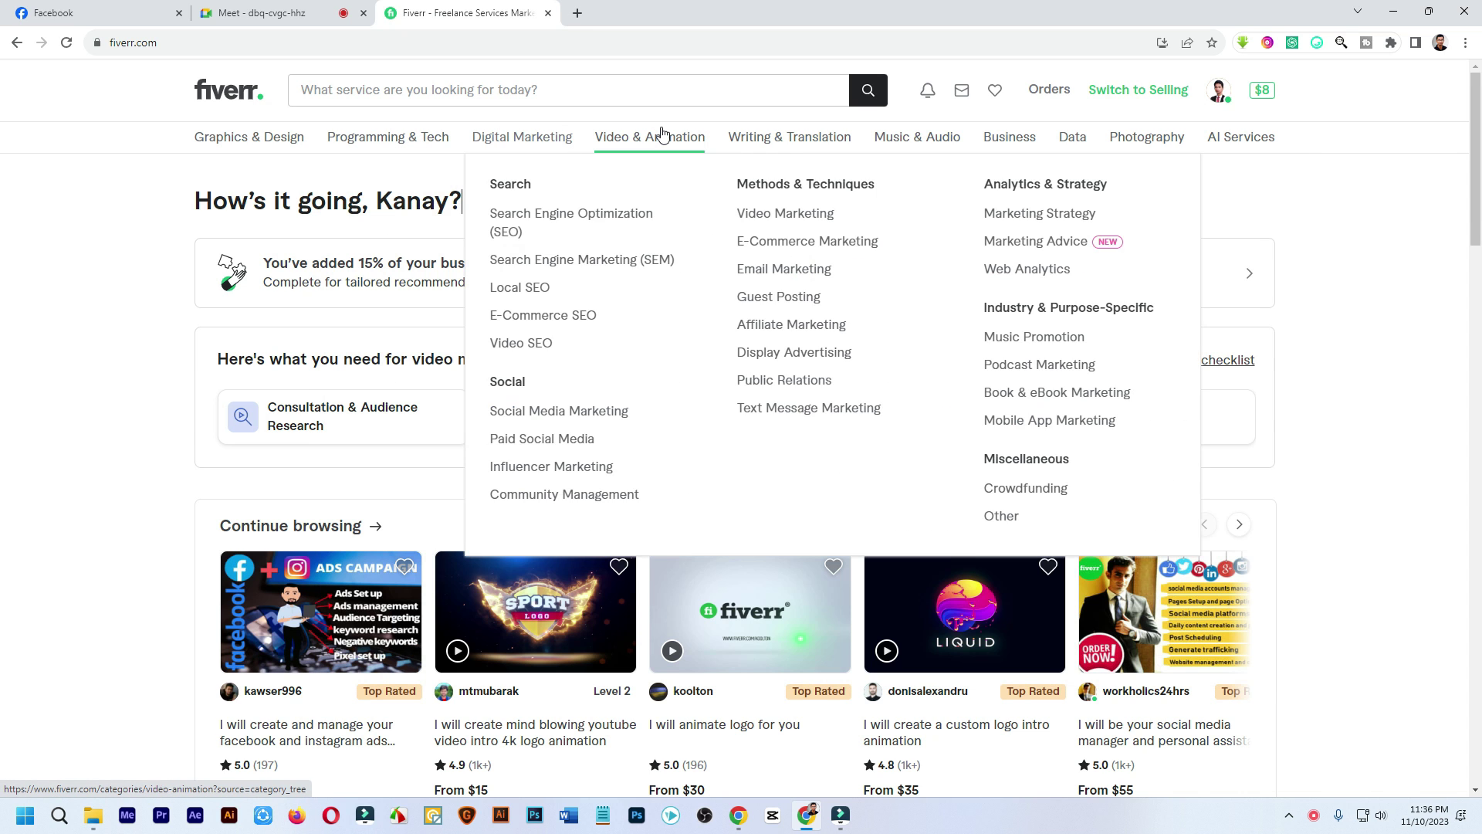
{"action": "mouse_move", "coordinate": [648, 149]}
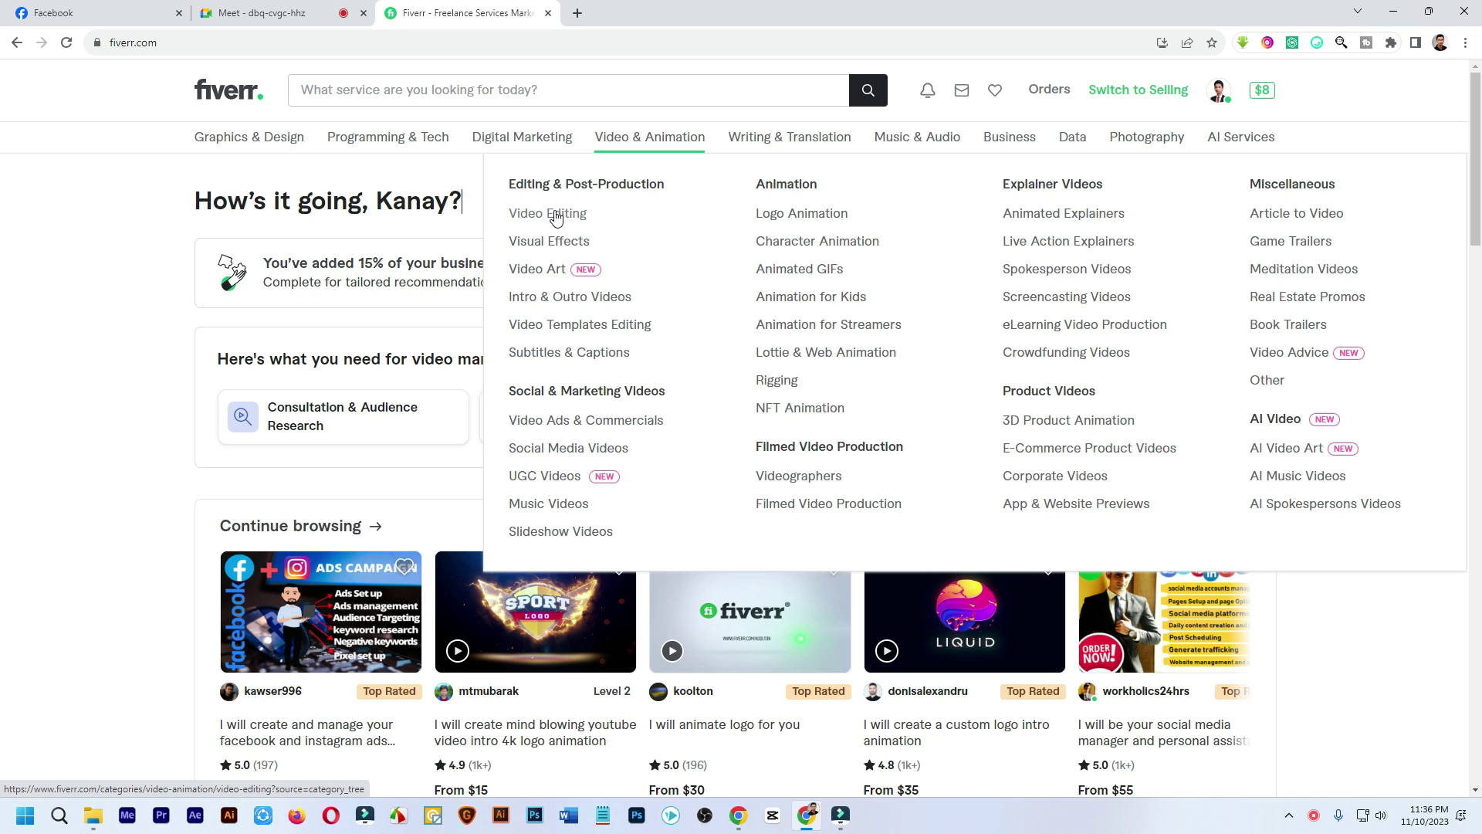
{"action": "mouse_move", "coordinate": [519, 147]}
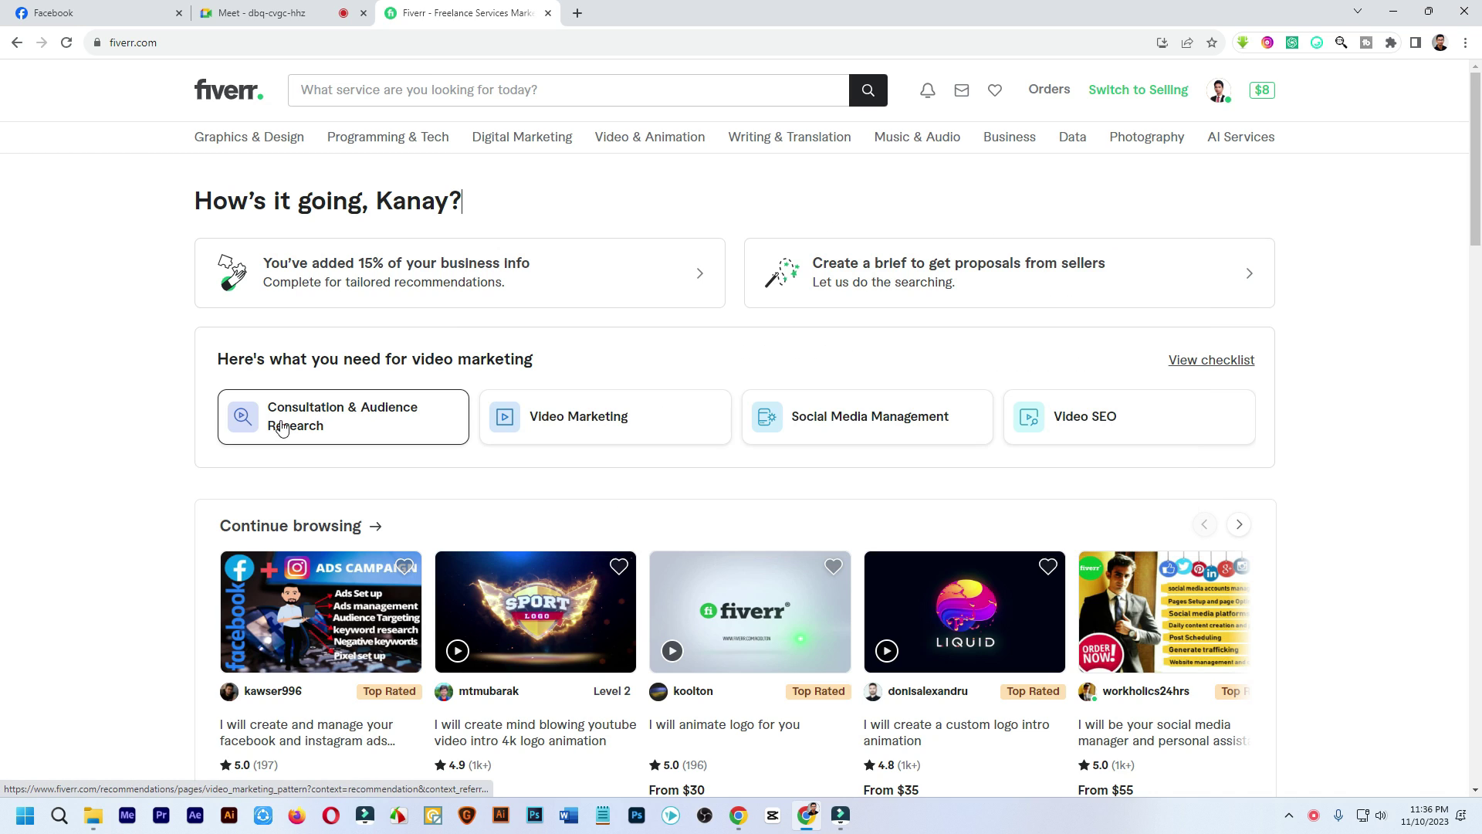
Step: Search Fiverr for "facebook business page create" and highlight the number of available services
{"action": "left_click", "coordinate": [483, 85]}
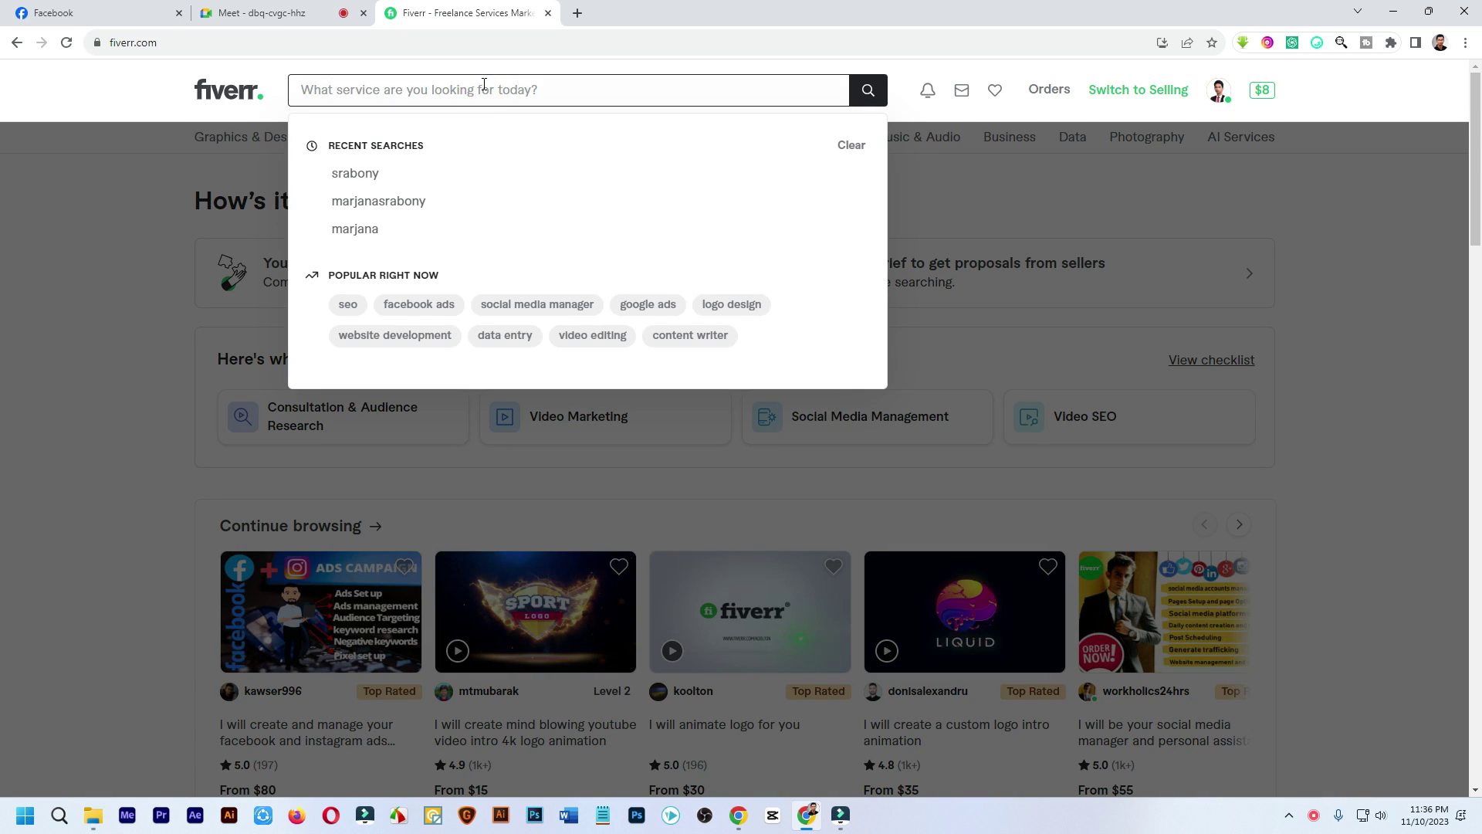
{"action": "type", "text": "fb bus"}
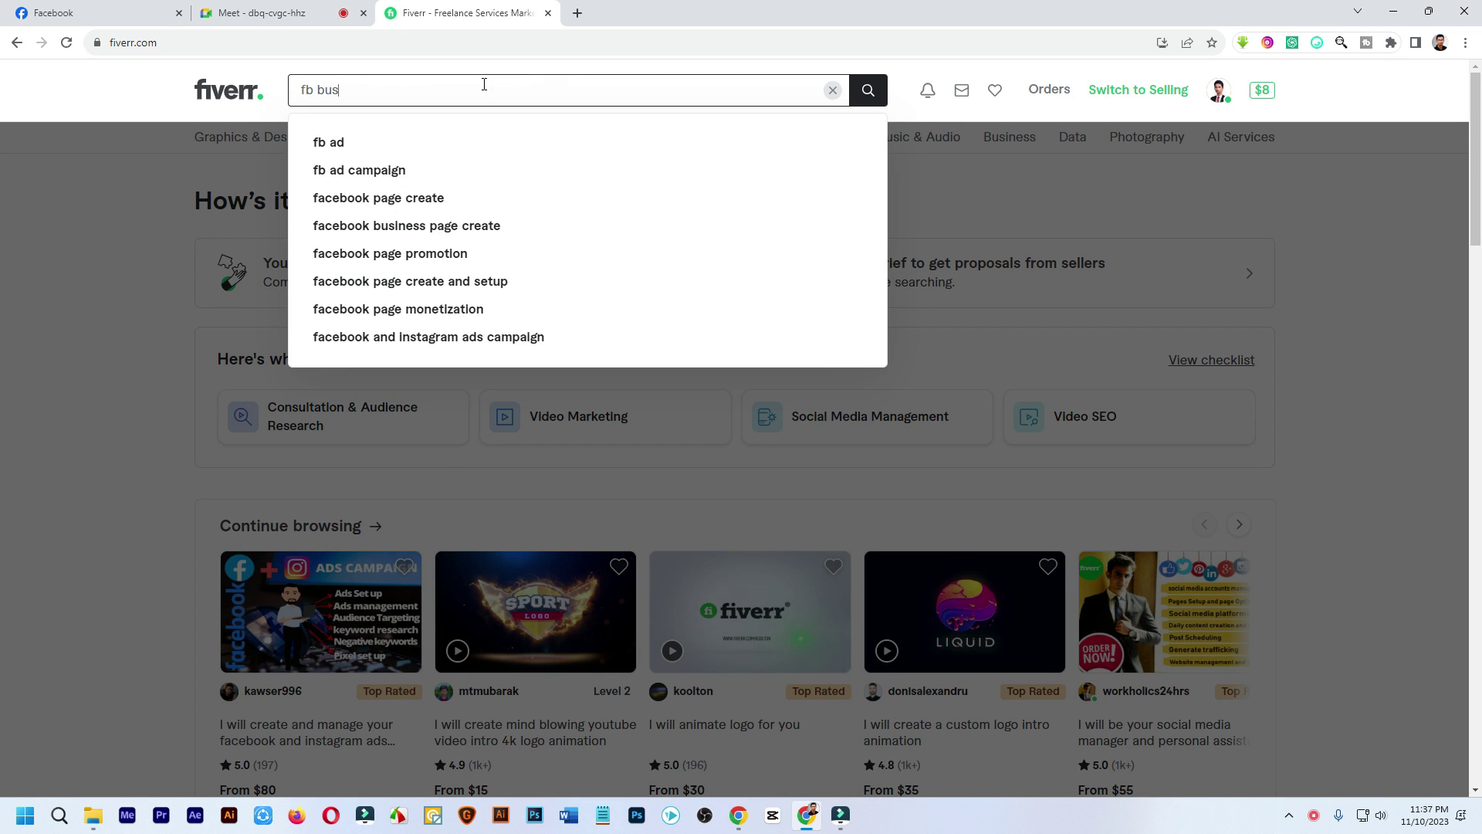
{"action": "type", "text": "iness"}
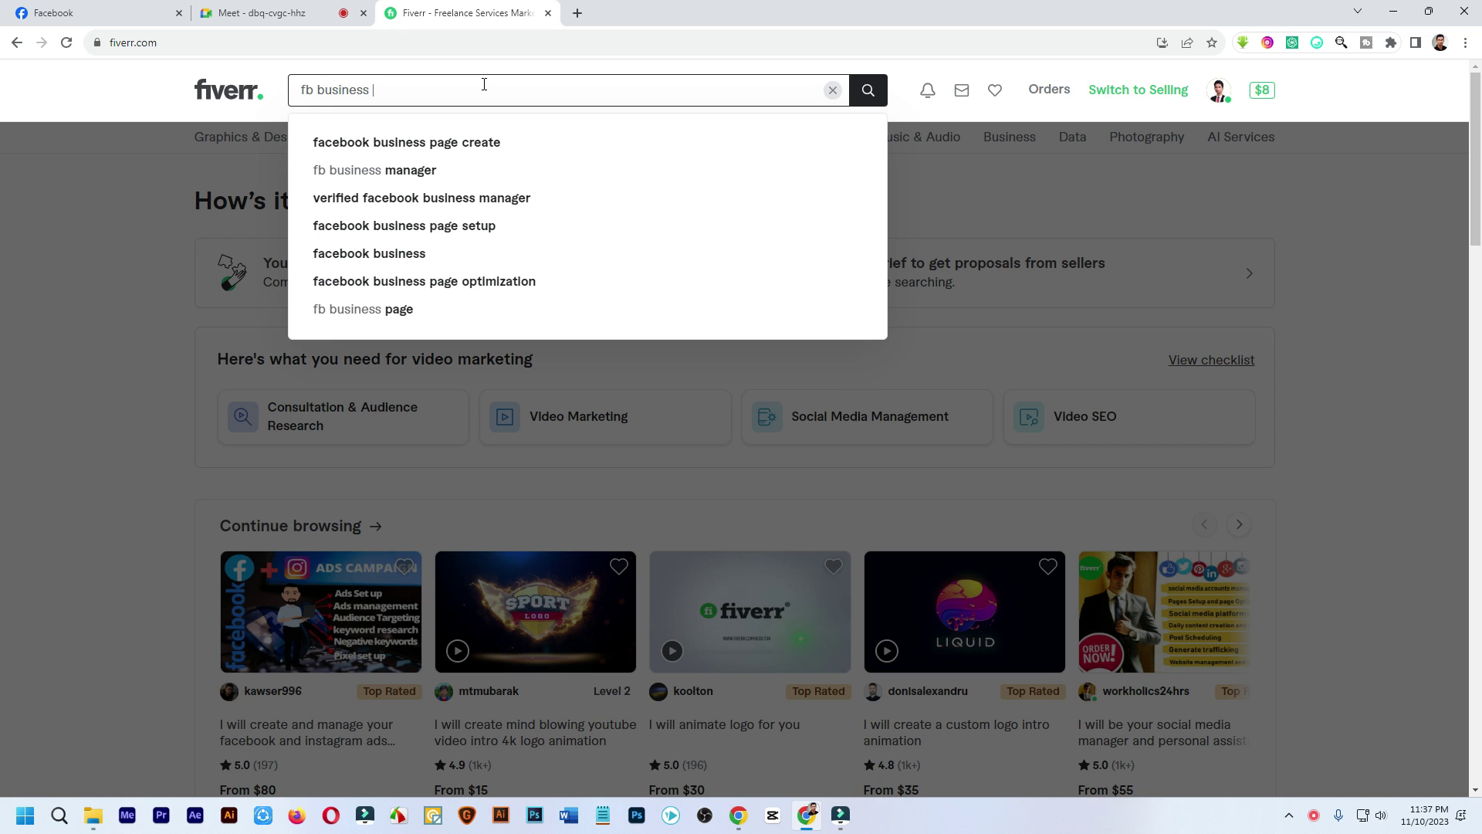
{"action": "left_click", "coordinate": [417, 142]}
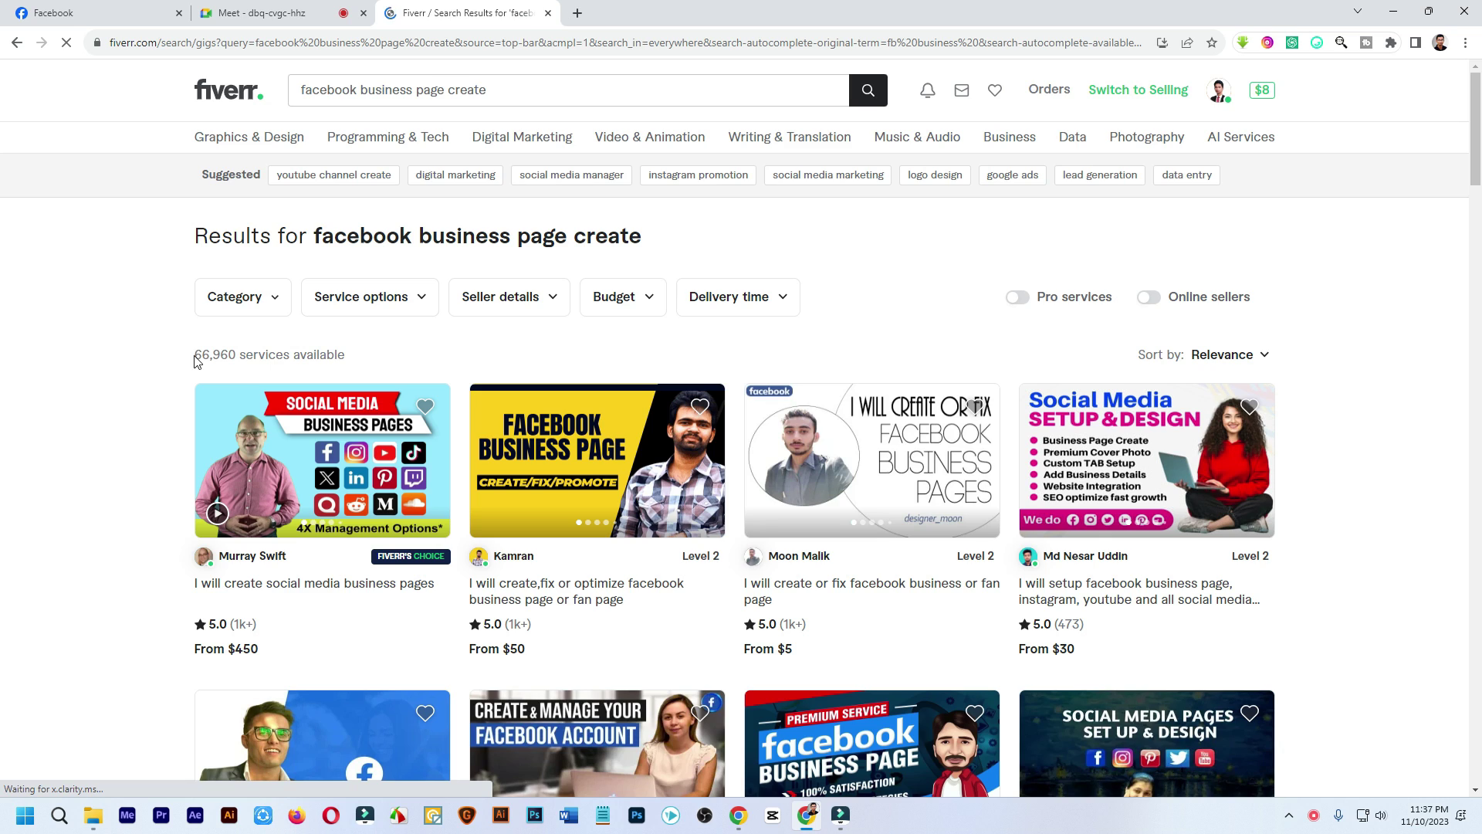
{"action": "double_click", "coordinate": [206, 355]}
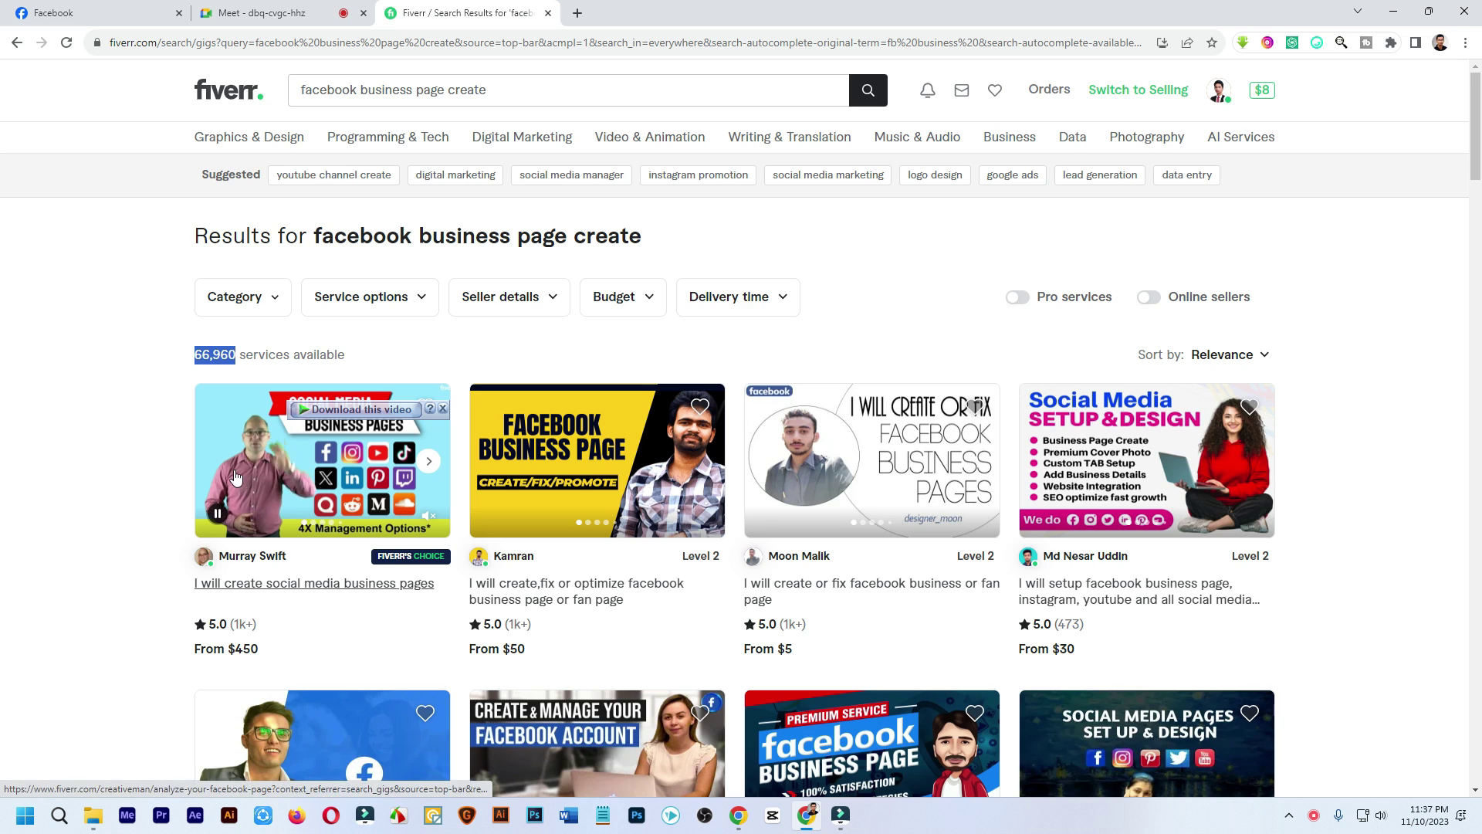
Step: Open the gig "I will create social media business pages" from the search results in a new browser tab
{"action": "scroll", "coordinate": [203, 464], "scroll_direction": "down", "scroll_amount": 3}
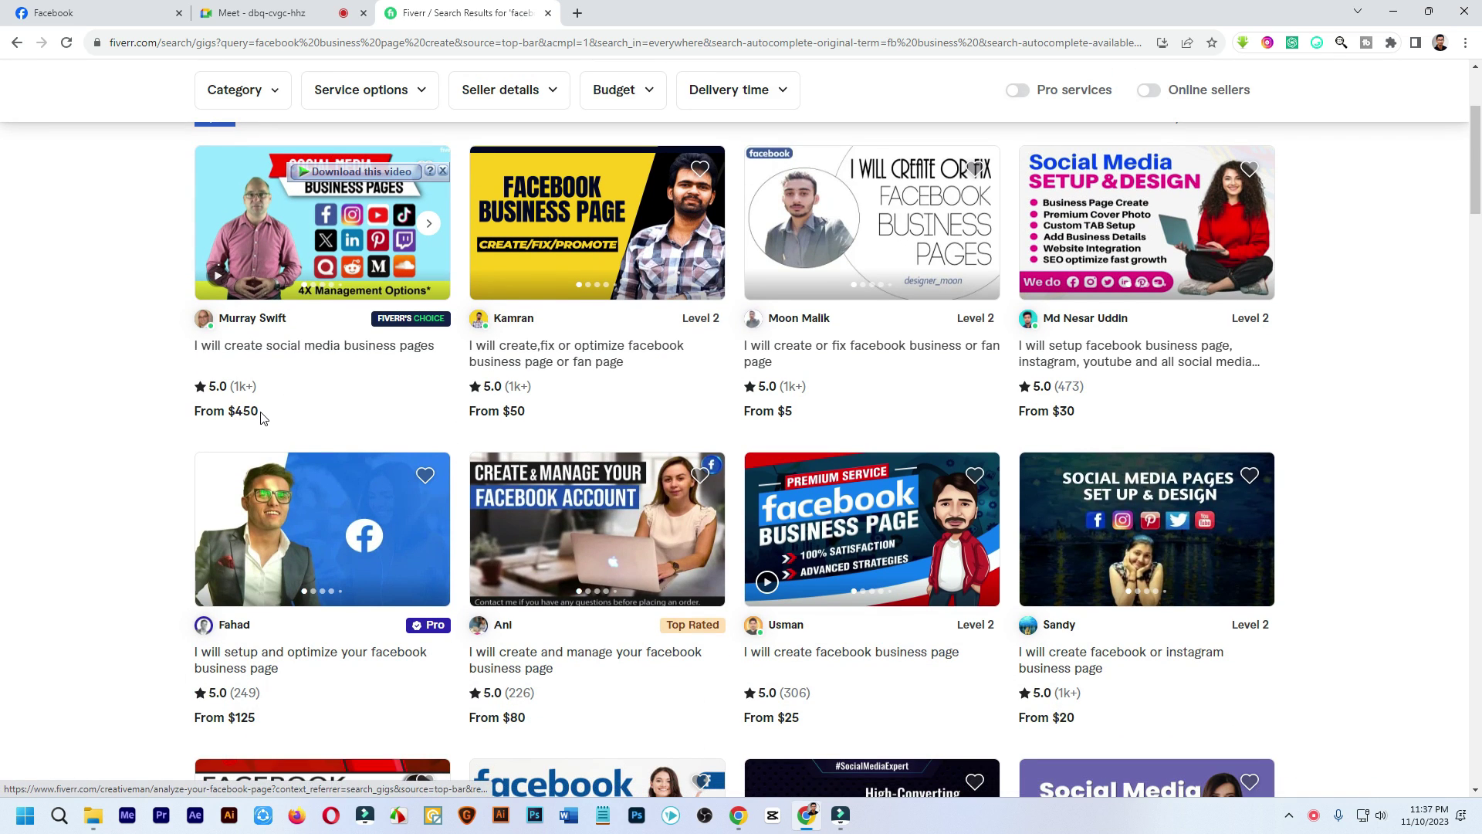
{"action": "right_click", "coordinate": [299, 345]}
{"action": "left_click", "coordinate": [349, 352]}
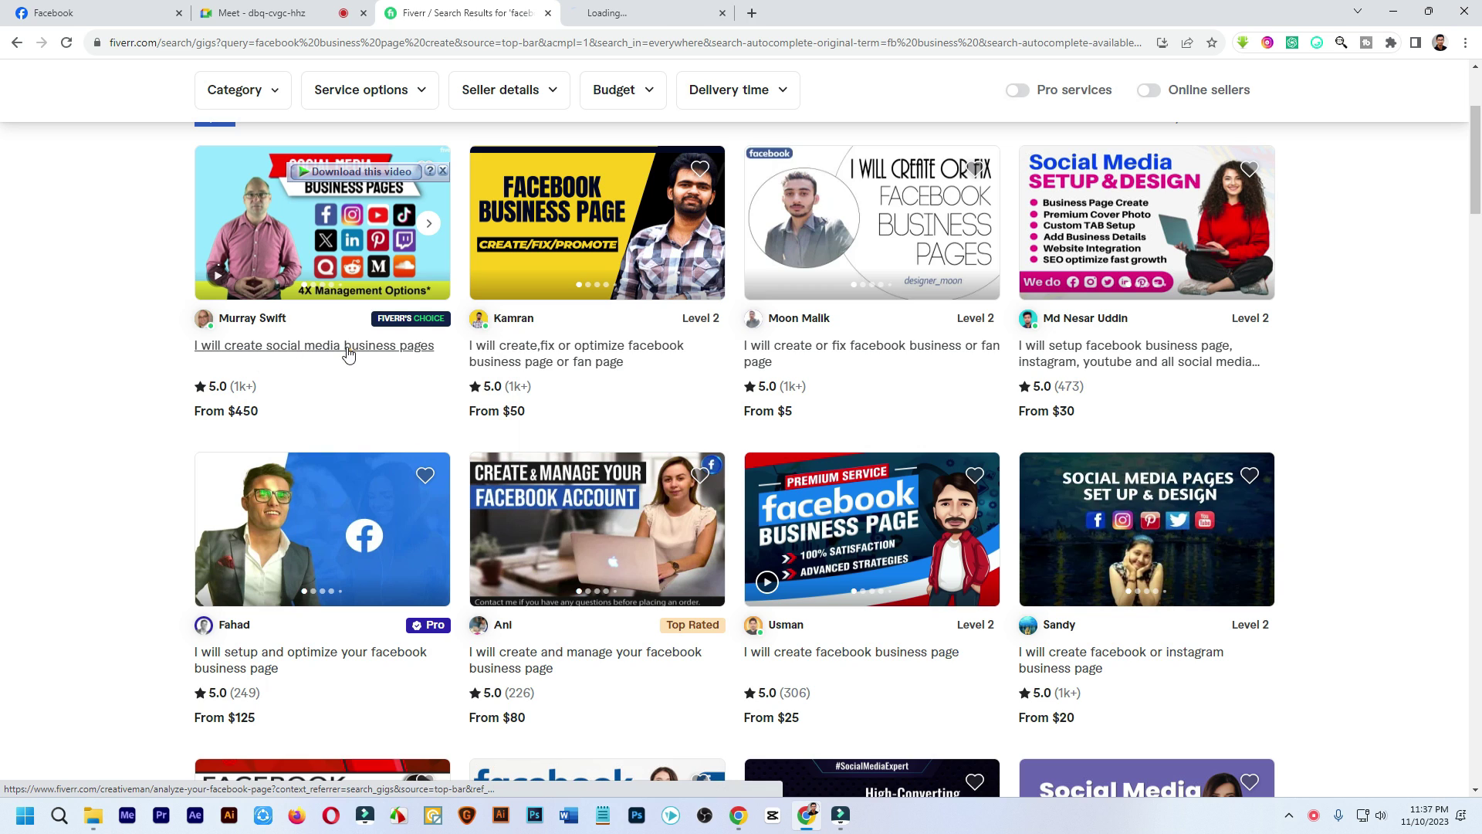
{"action": "left_click", "coordinate": [639, 13]}
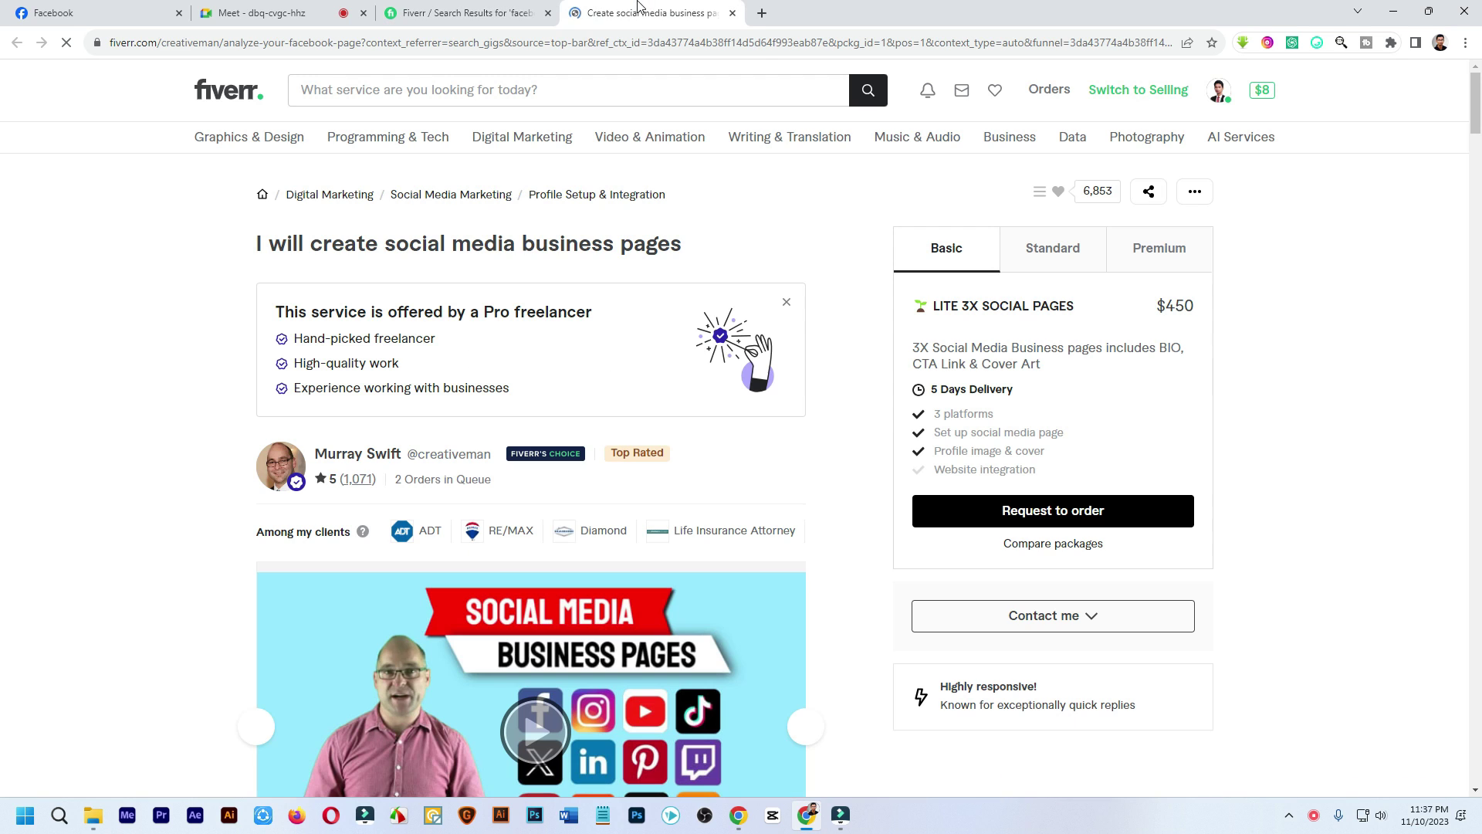
Step: Compare the gig's Standard, Premium and Basic packages, highlighting "10X SOCIAL PAGES" in the Premium package title
{"action": "left_click", "coordinate": [1040, 249]}
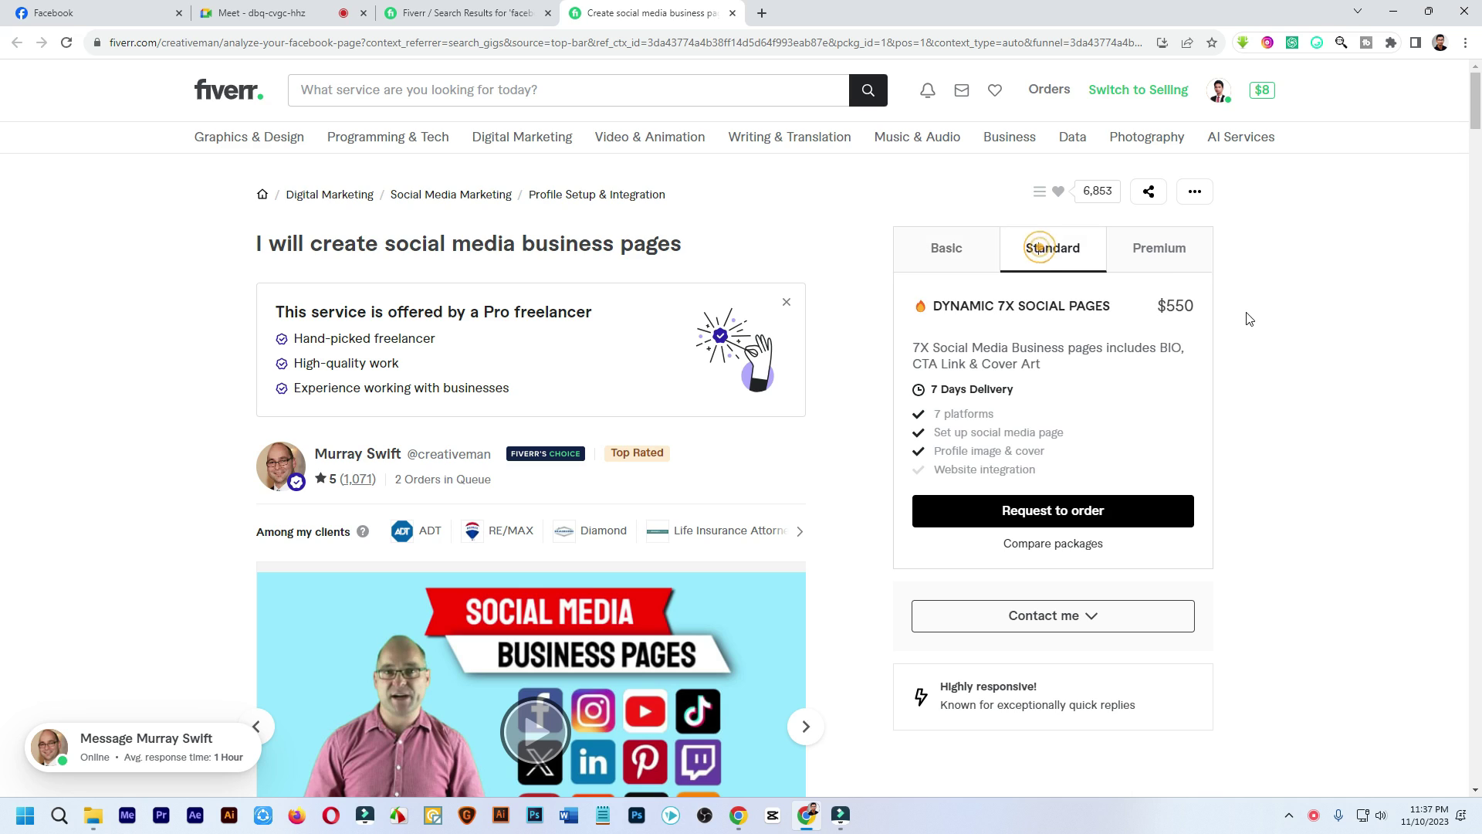
{"action": "left_click", "coordinate": [1165, 253]}
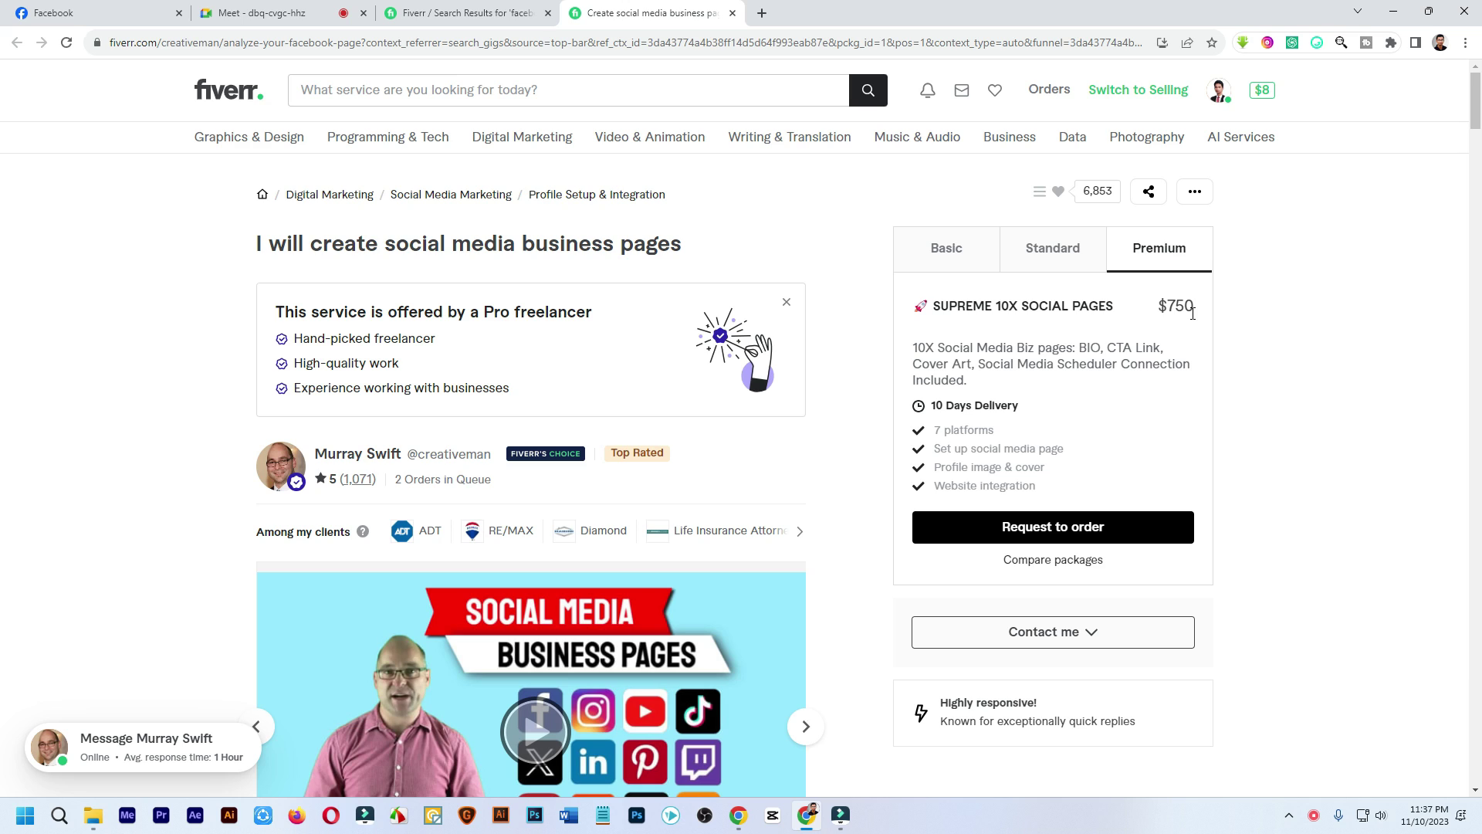
{"action": "left_click_drag", "start_coordinate": [995, 309], "coordinate": [1121, 319]}
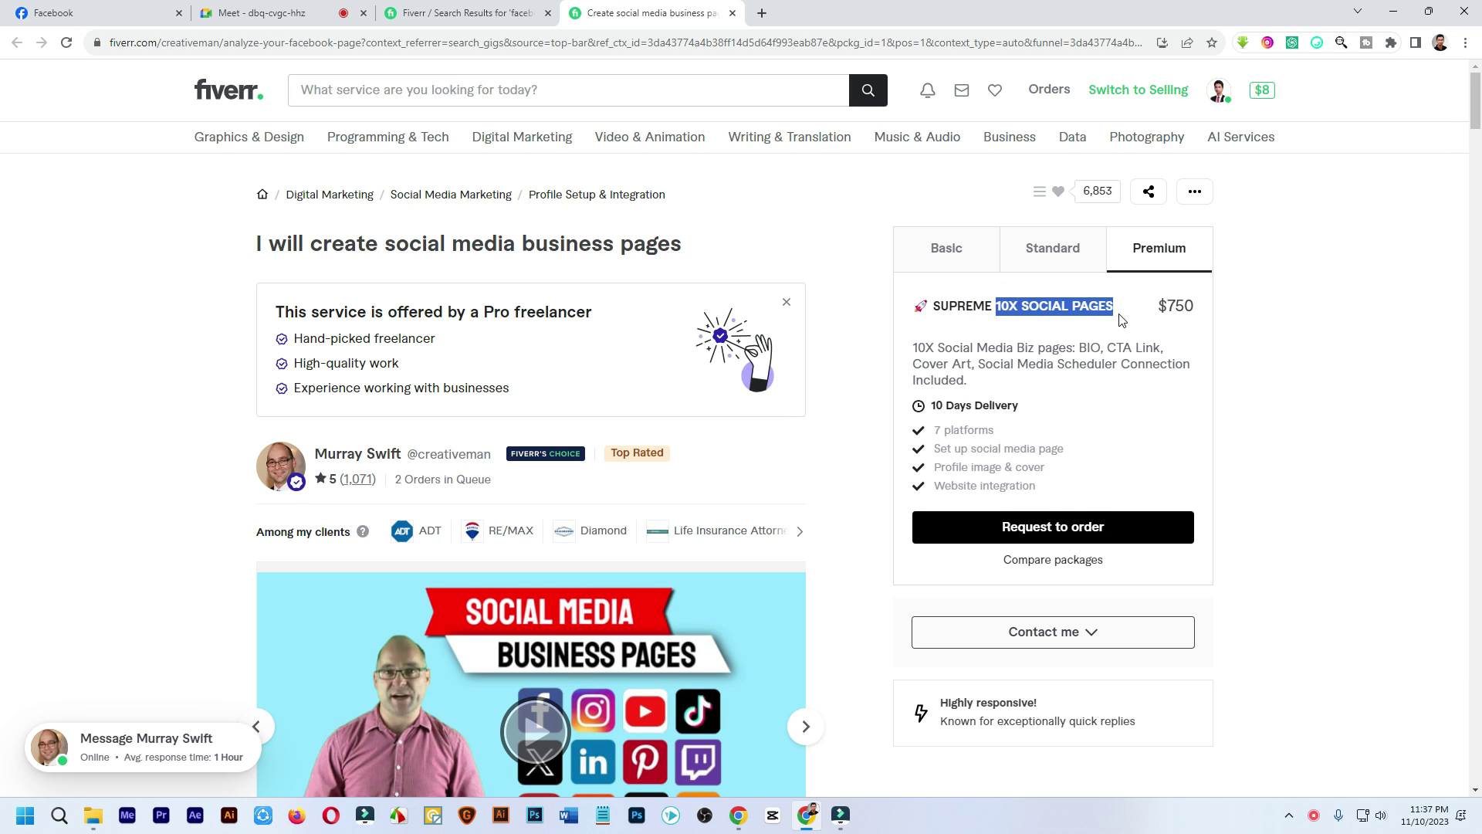
{"action": "scroll", "coordinate": [595, 471], "scroll_direction": "down", "scroll_amount": 3}
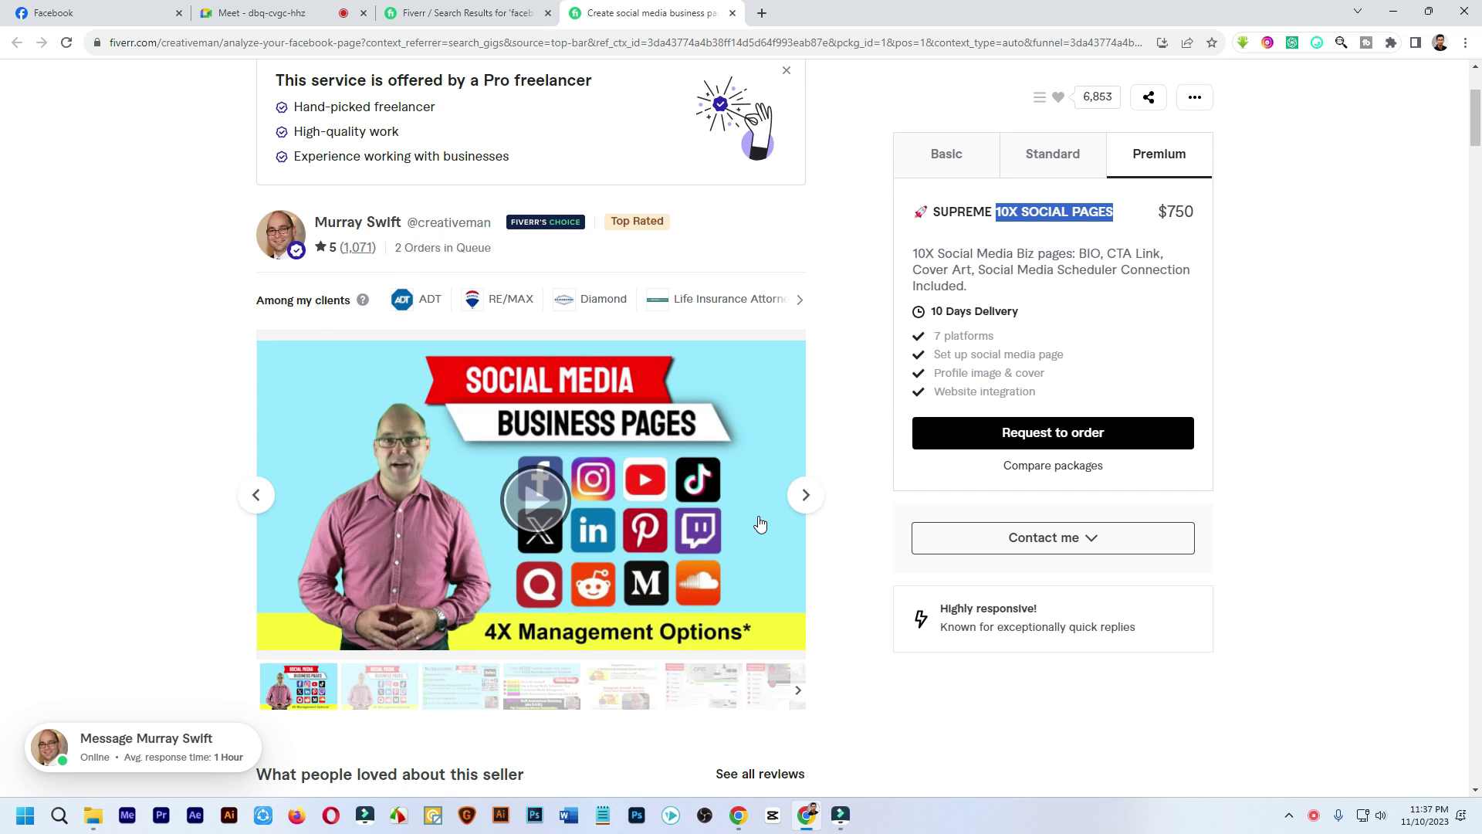
{"action": "scroll", "coordinate": [772, 527], "scroll_direction": "up", "scroll_amount": 3}
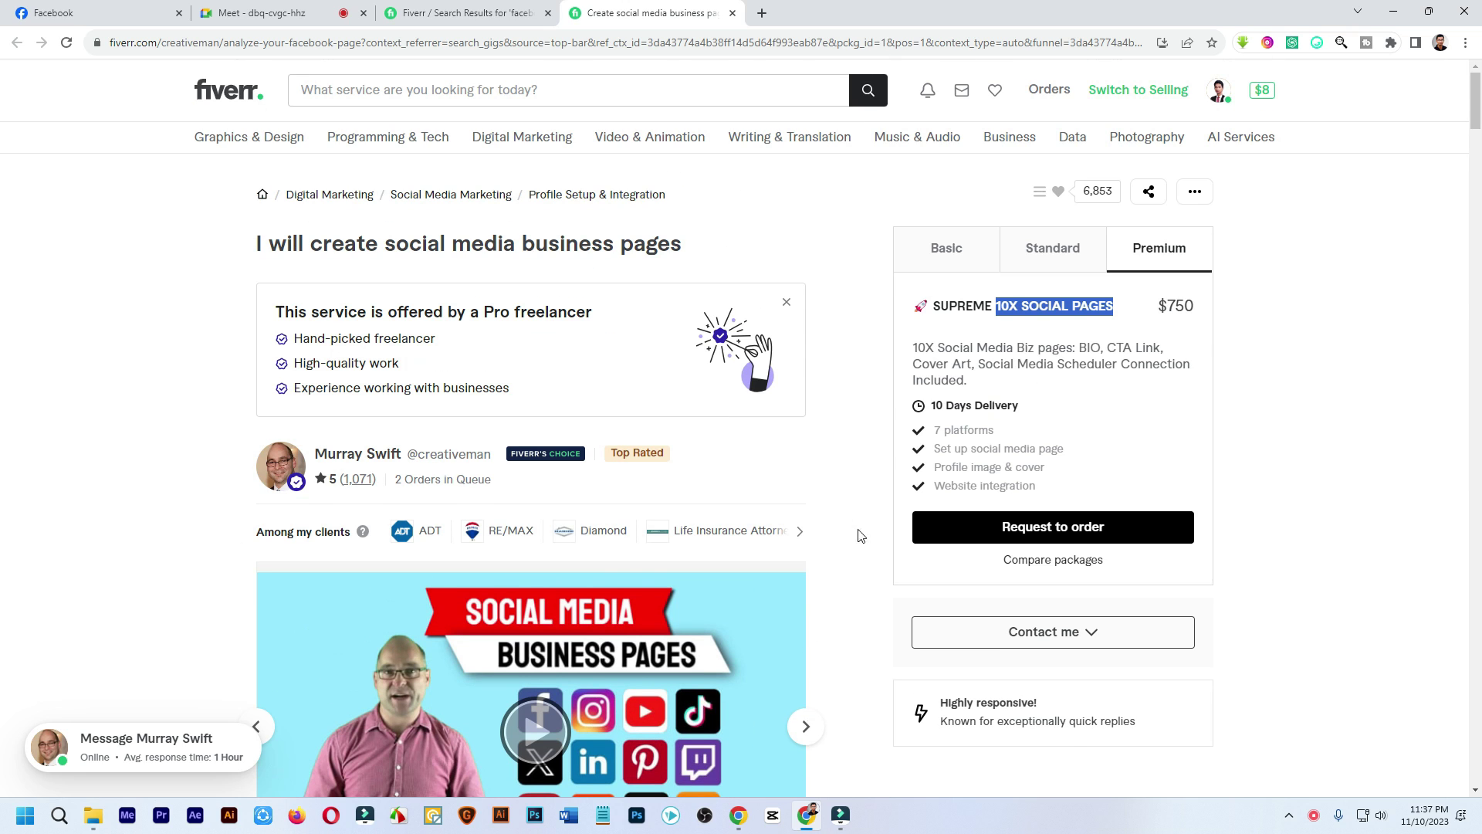
{"action": "left_click", "coordinate": [951, 255]}
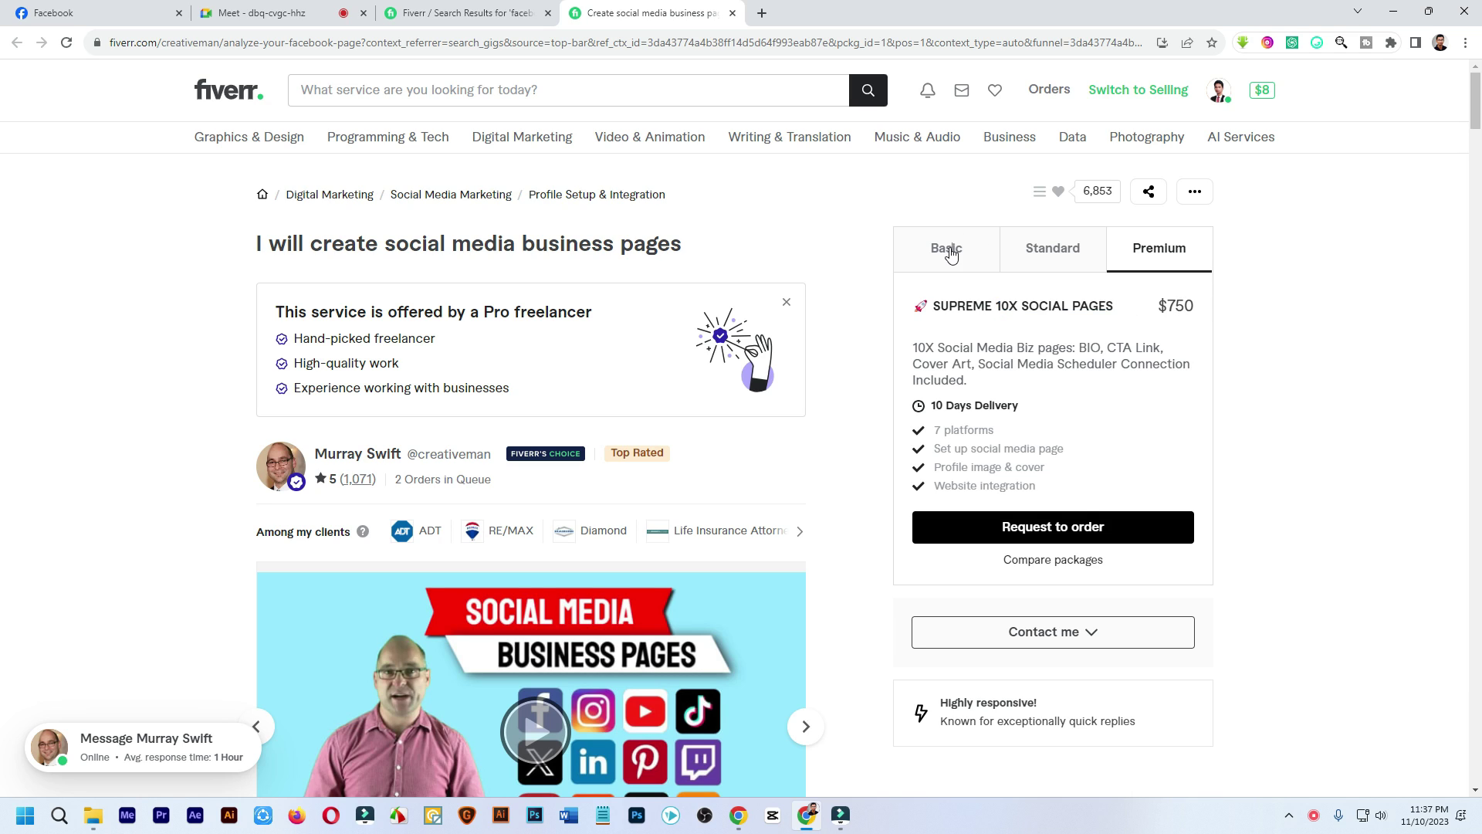